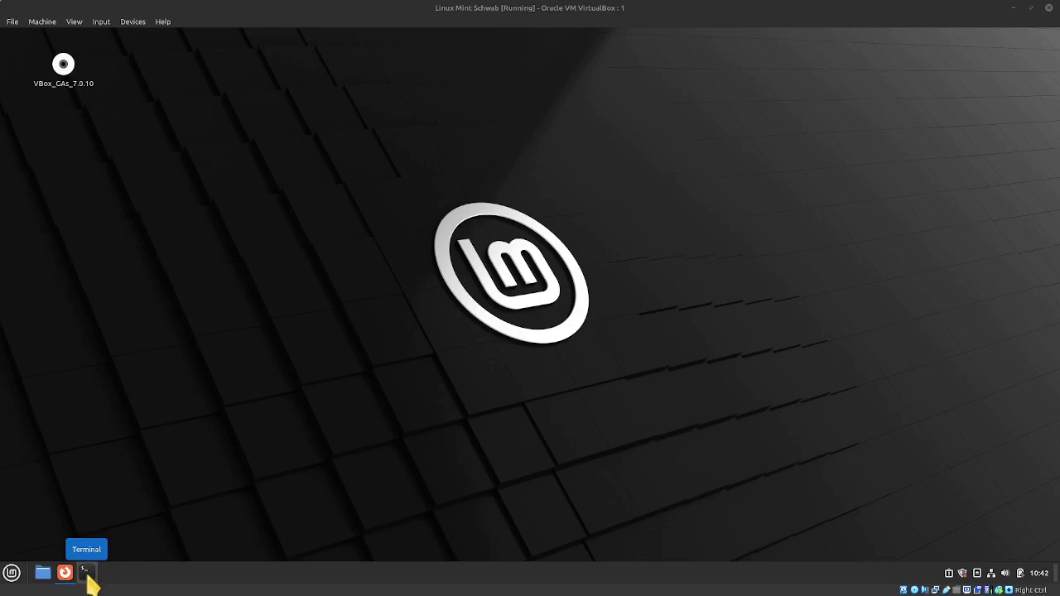
# In a new terminal, run sudo apt install openjdk-11-jre and enter the sudo password
pyautogui.click(87, 575)
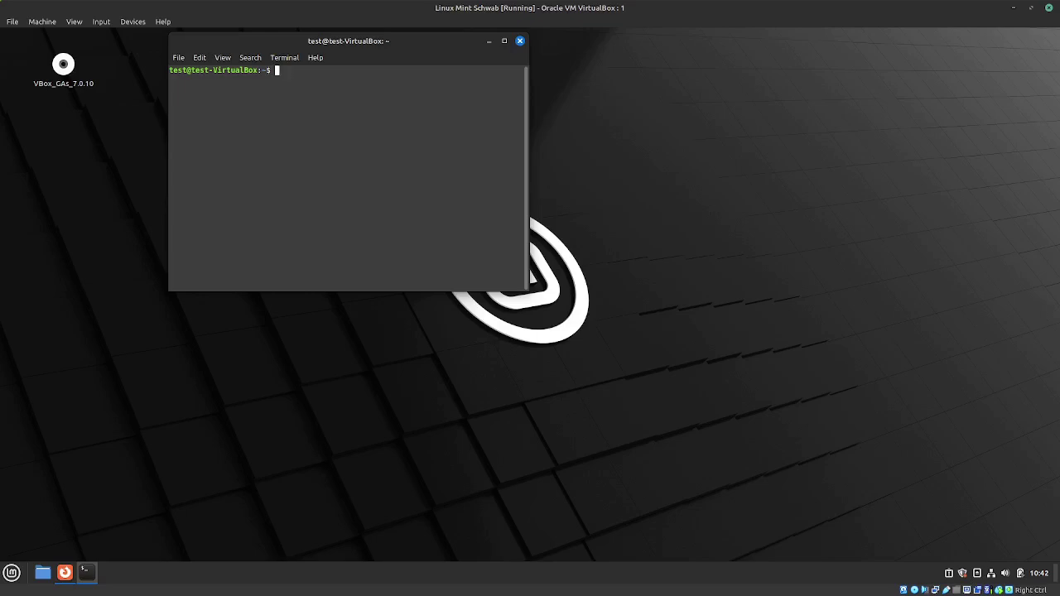
pyautogui.write('sudo a')
pyautogui.write('pt install')
pyautogui.write(' o')
pyautogui.write('penjdk')
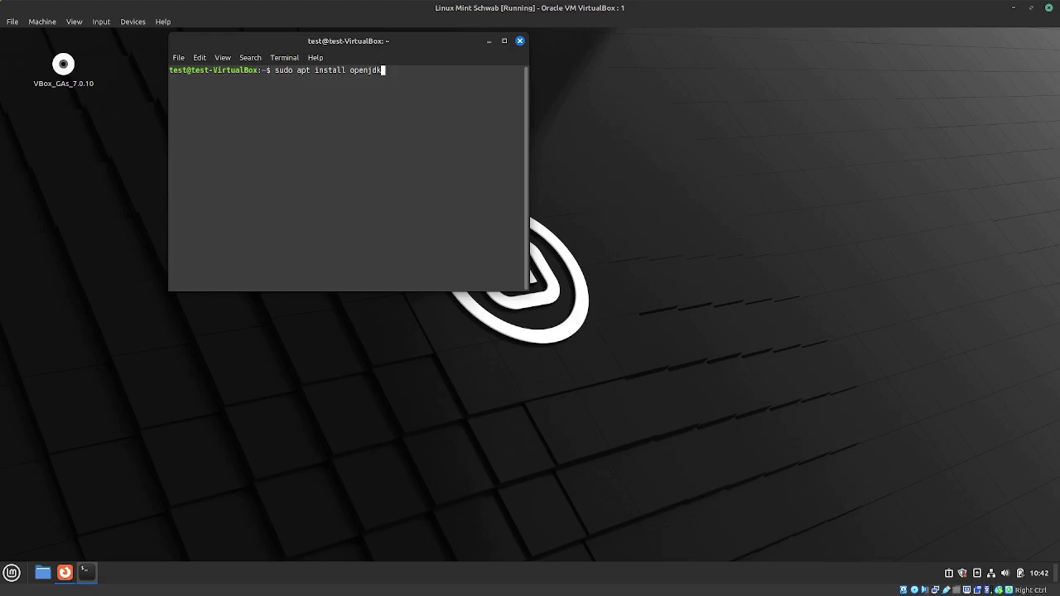
pyautogui.write('-11')
pyautogui.write('-')
pyautogui.write('jre')
pyautogui.press('Return')
pyautogui.write('te')
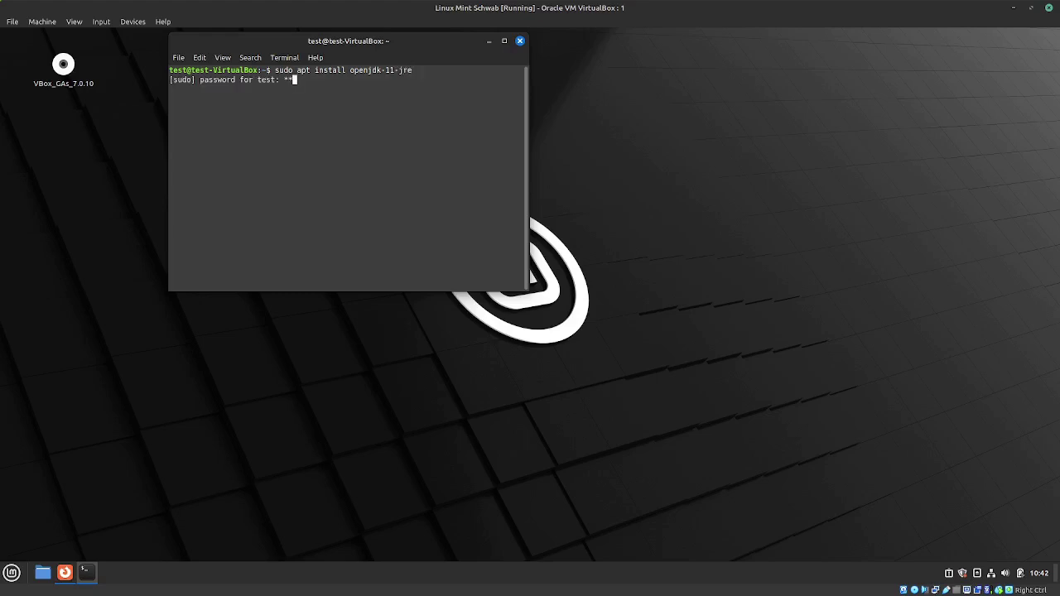
pyautogui.write('st')
pyautogui.press('Return')
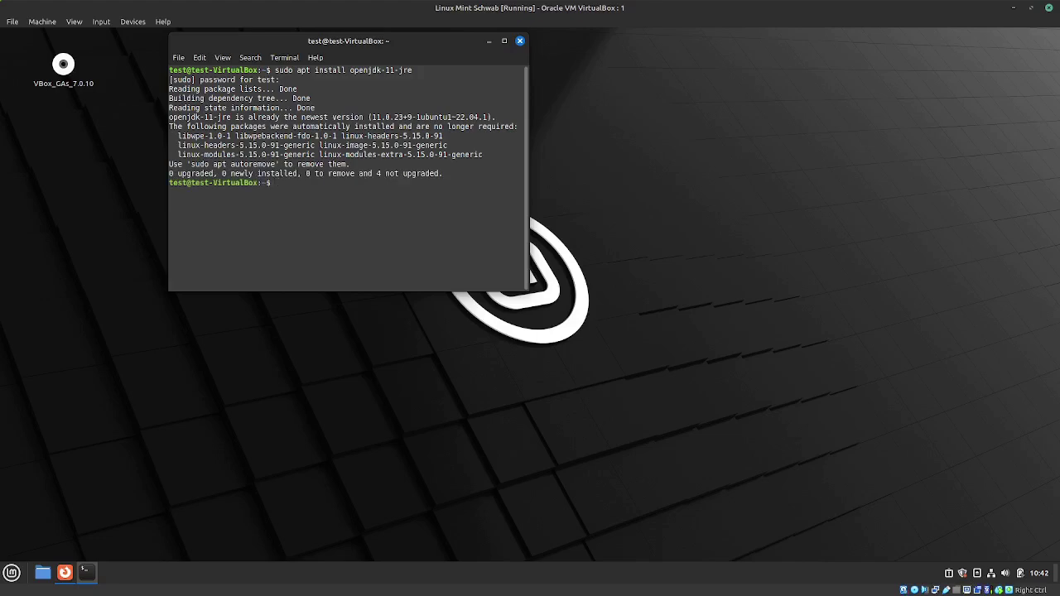
# Confirm java -version reports OpenJDK 11.0.23, then type sudo update-alternatives --config java
pyautogui.write('j')
pyautogui.write('ava')
pyautogui.write(' -version')
pyautogui.press('Return')
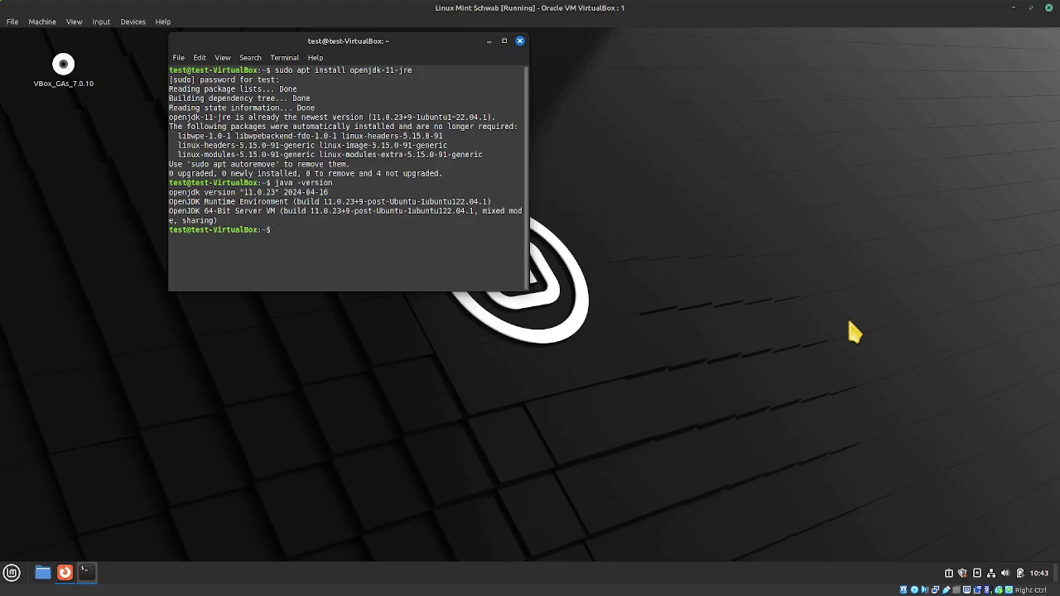
pyautogui.write('sudo up')
pyautogui.write('date-altern')
pyautogui.write('atives ')
pyautogui.write('--config')
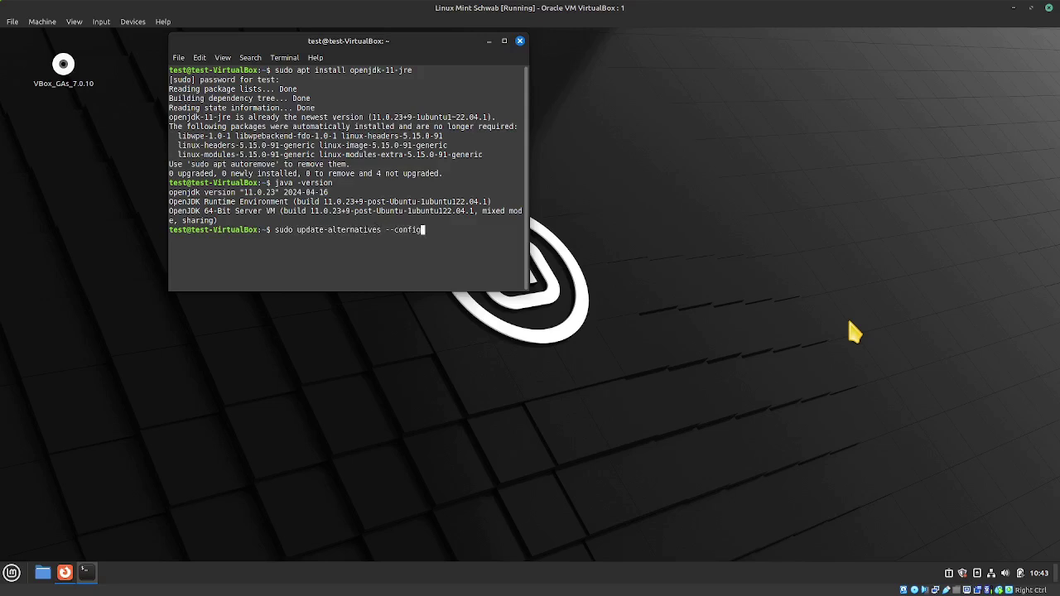
pyautogui.write(' java')
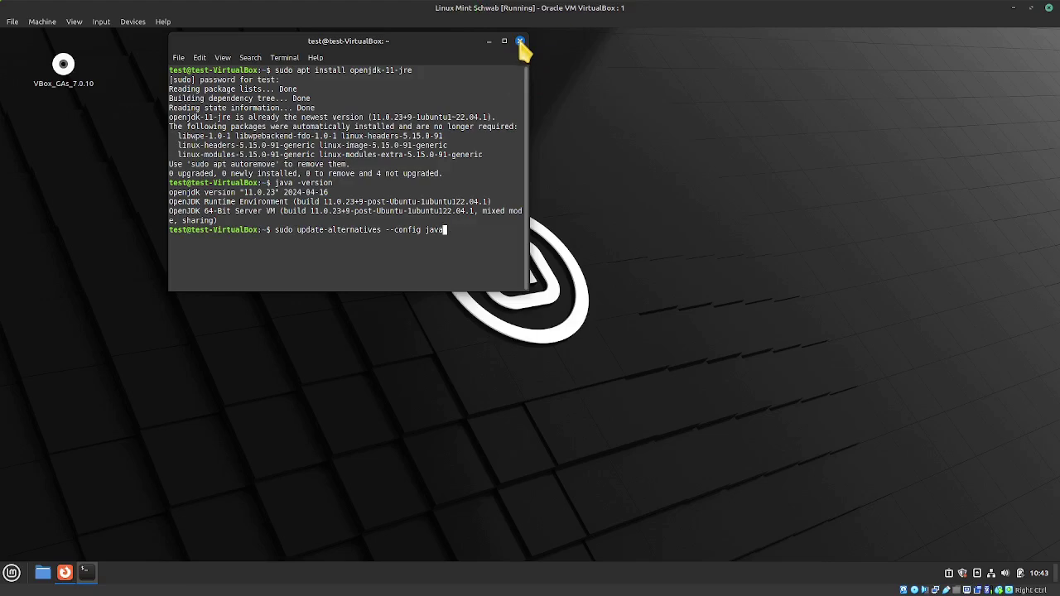
# Close the terminal and open the 'thinkorswim trading platforms are now at Schwab' search result
pyautogui.click(520, 41)
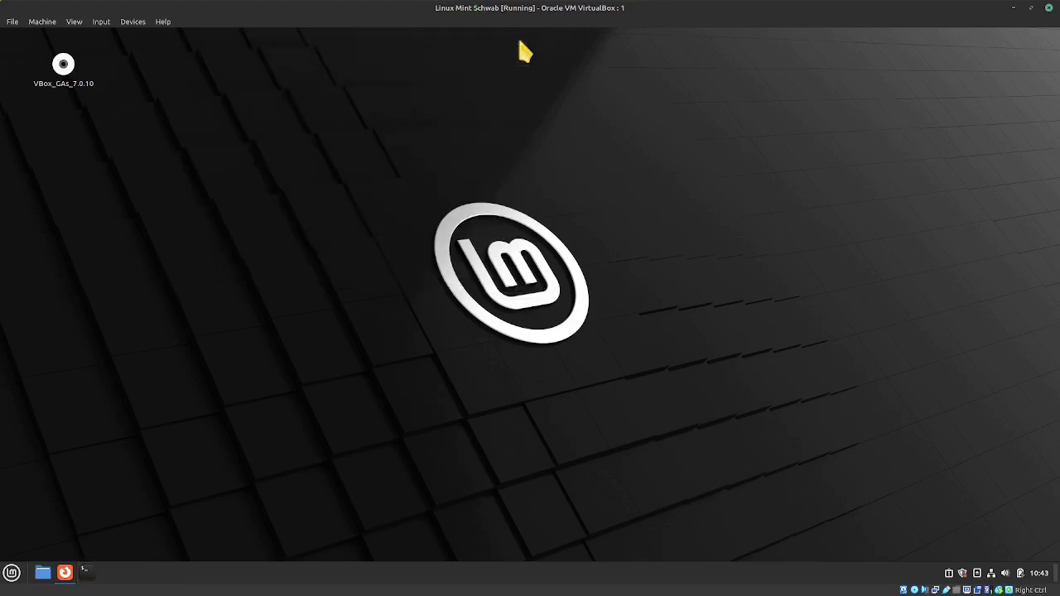
pyautogui.click(65, 573)
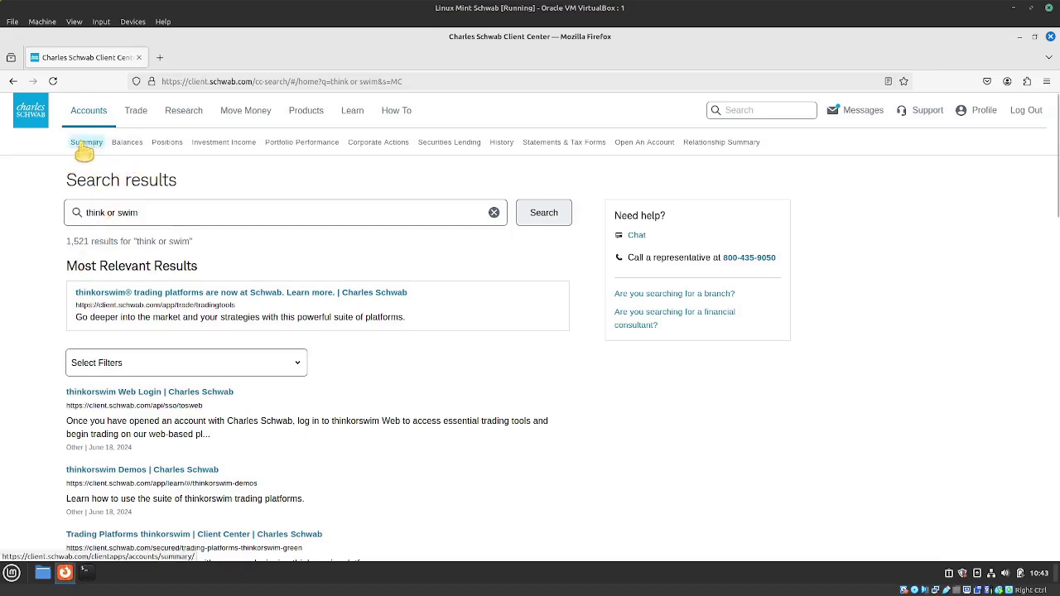
pyautogui.click(87, 142)
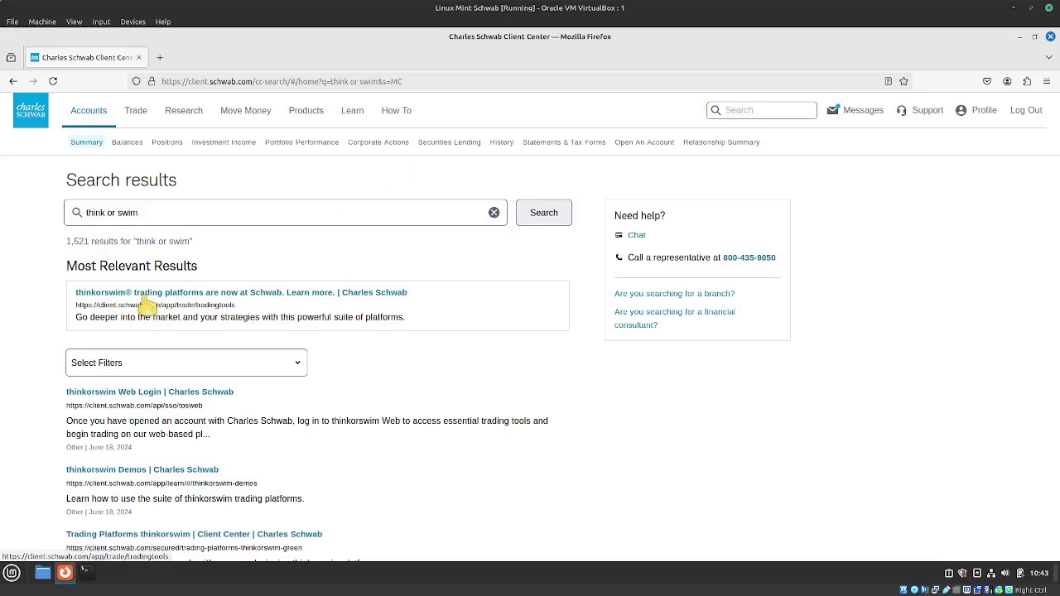
pyautogui.click(147, 307)
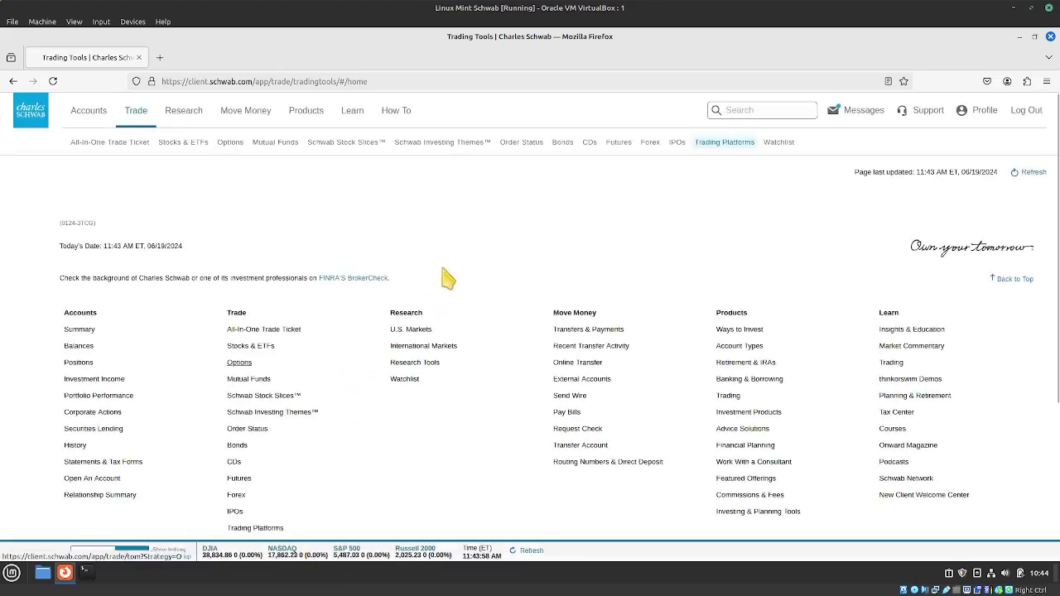
# Scroll the Trading Tools page to the thinkorswim desktop card and its Download button
pyautogui.scroll(-2, 497, 464)
pyautogui.scroll(-3, 488, 497)
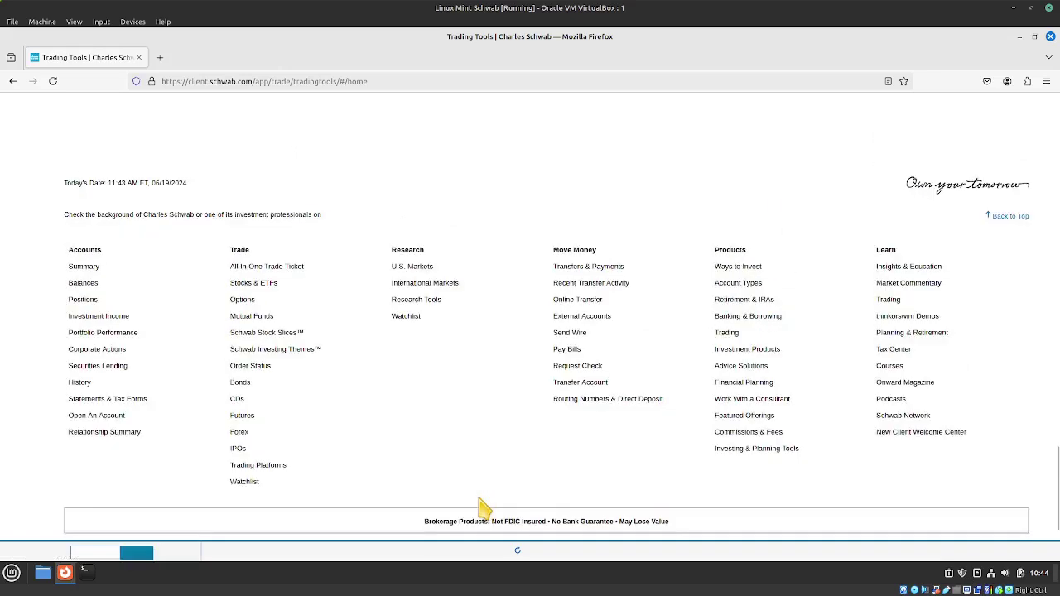
pyautogui.scroll(-3, 297, 321)
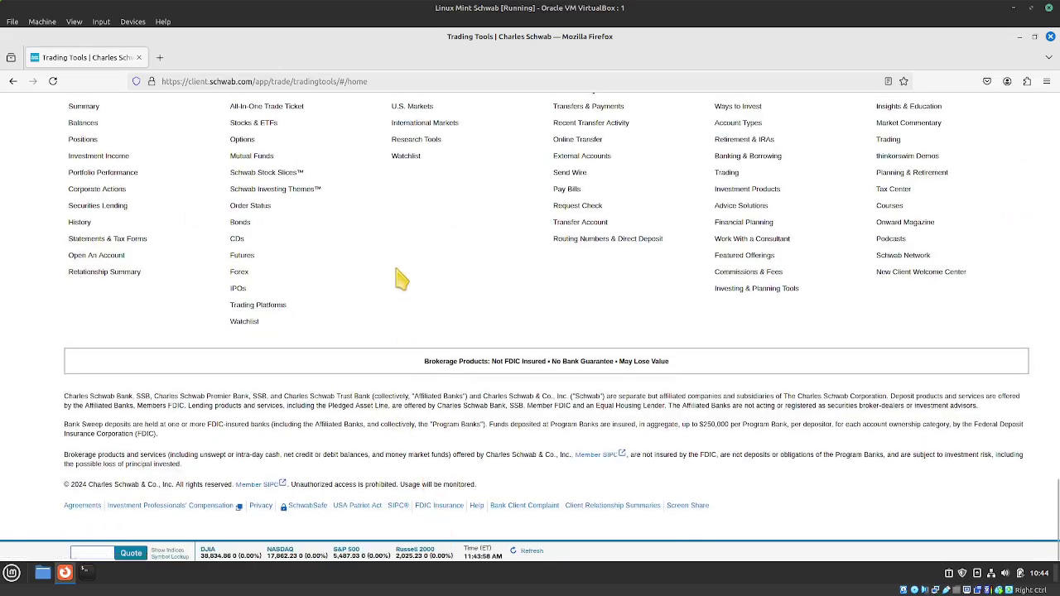
pyautogui.scroll(5, 729, 149)
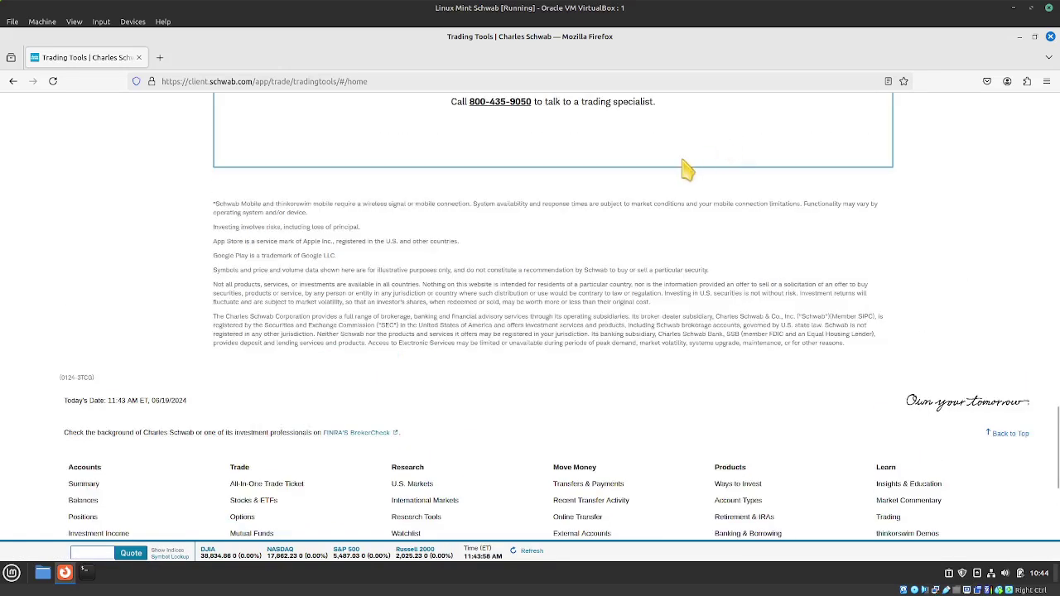
pyautogui.scroll(2, 621, 222)
pyautogui.scroll(5, 585, 249)
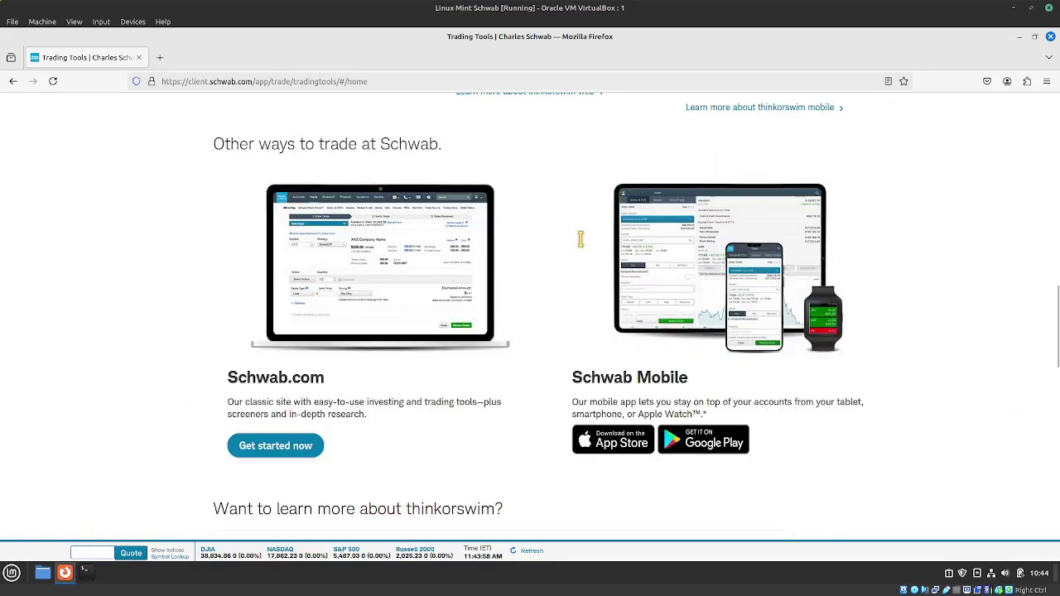
pyautogui.scroll(2, 585, 248)
pyautogui.scroll(2, 585, 248)
pyautogui.scroll(3, 585, 249)
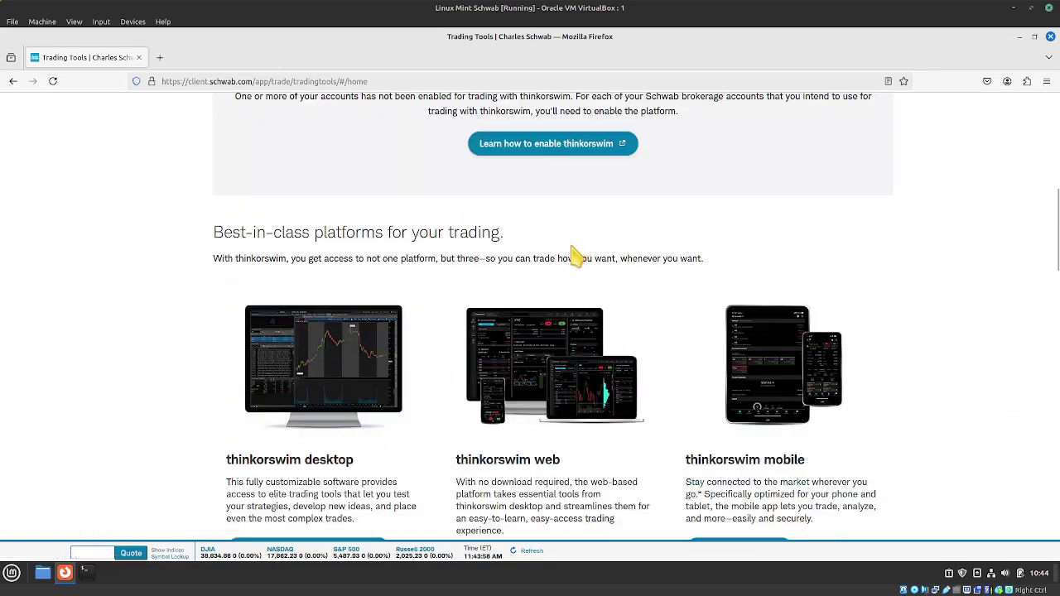
pyautogui.scroll(1, 572, 257)
pyautogui.scroll(-1, 565, 260)
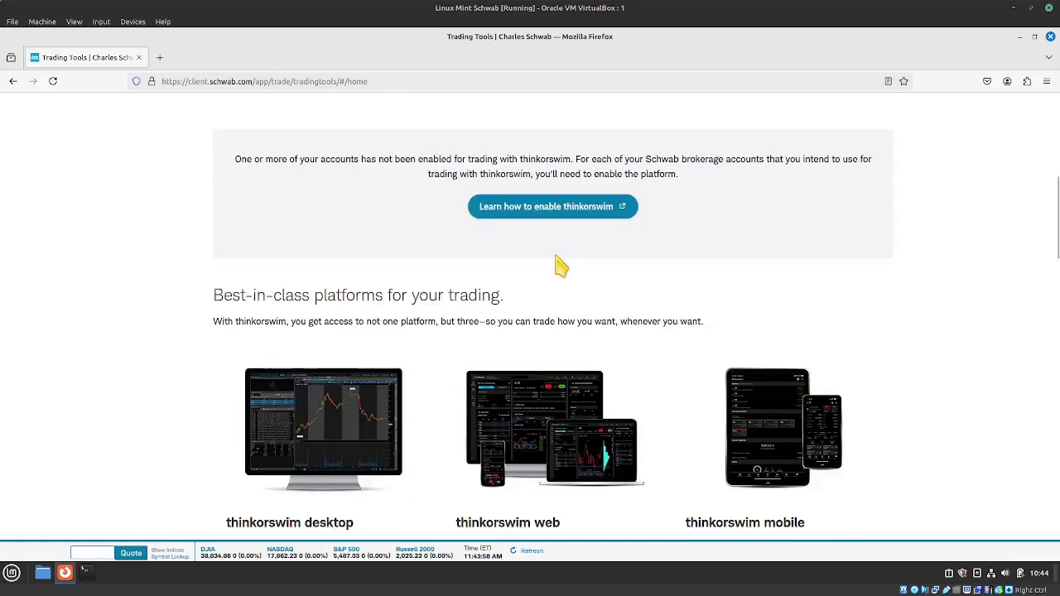
pyautogui.scroll(3, 560, 266)
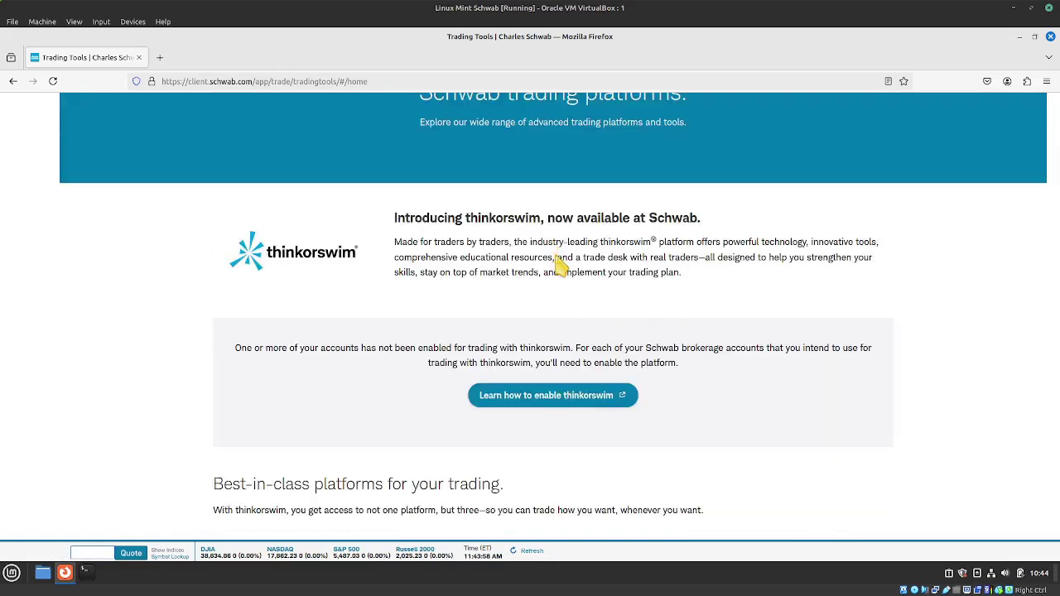
pyautogui.scroll(1, 561, 265)
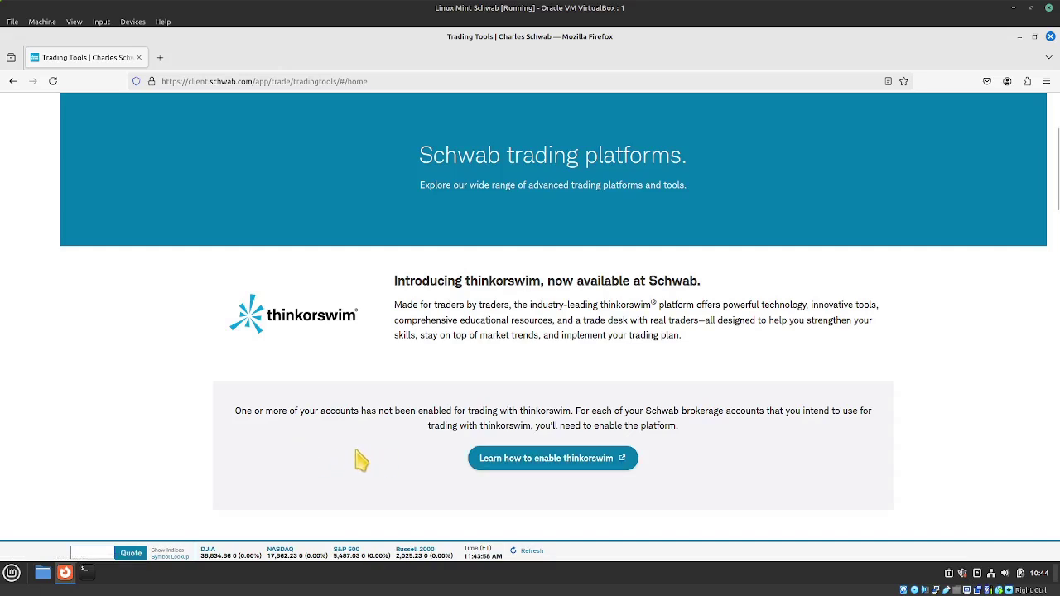
pyautogui.scroll(-4, 361, 461)
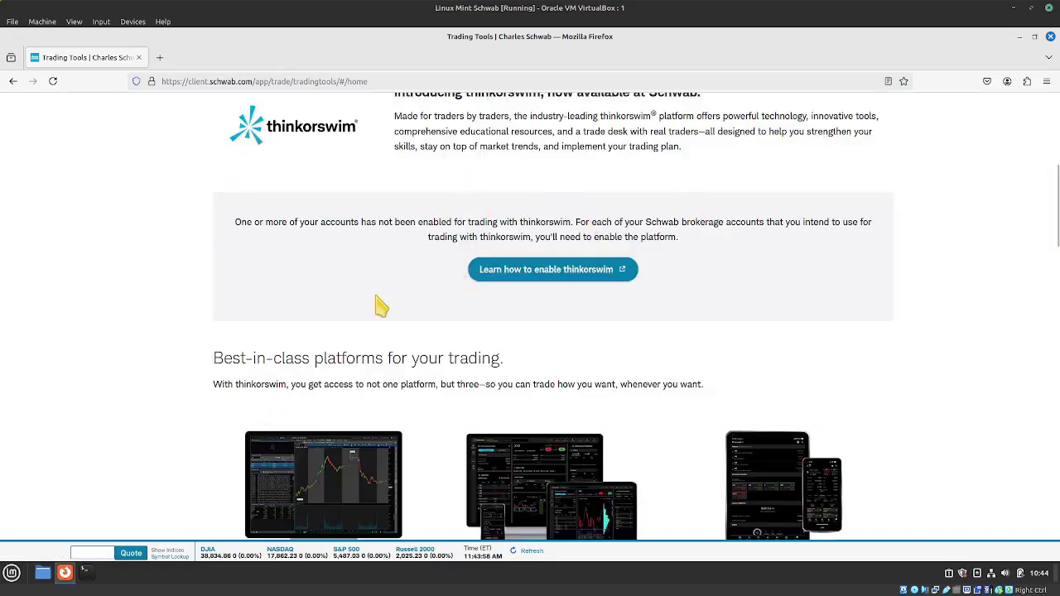
pyautogui.scroll(-1, 222, 326)
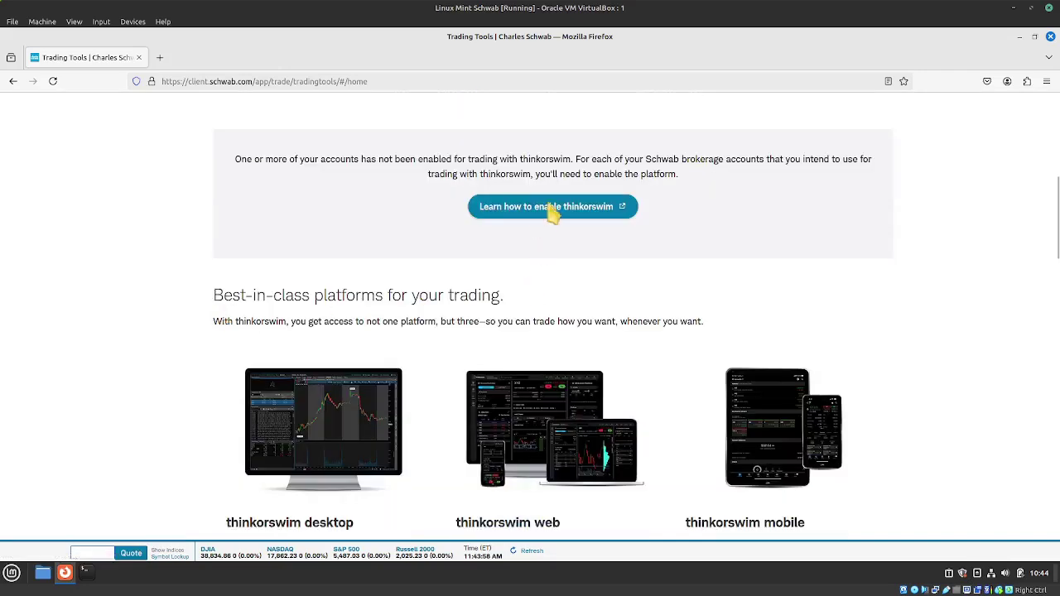
pyautogui.scroll(-1, 553, 212)
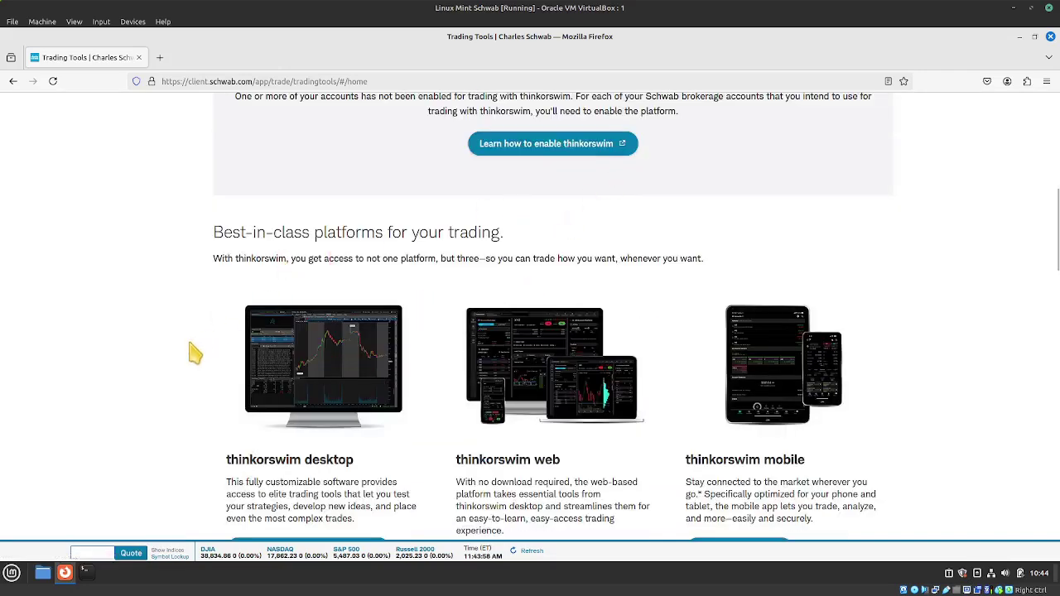
pyautogui.scroll(-3, 194, 353)
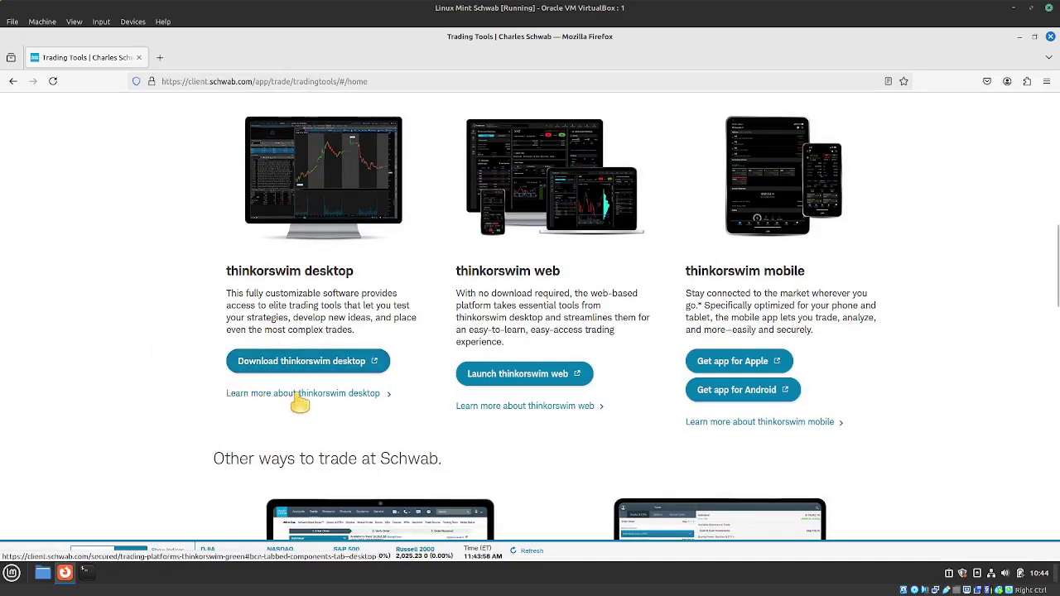
# Download thinkorswim_installer.sh from the thinkorswim desktop page and show it in Downloads
pyautogui.click(299, 396)
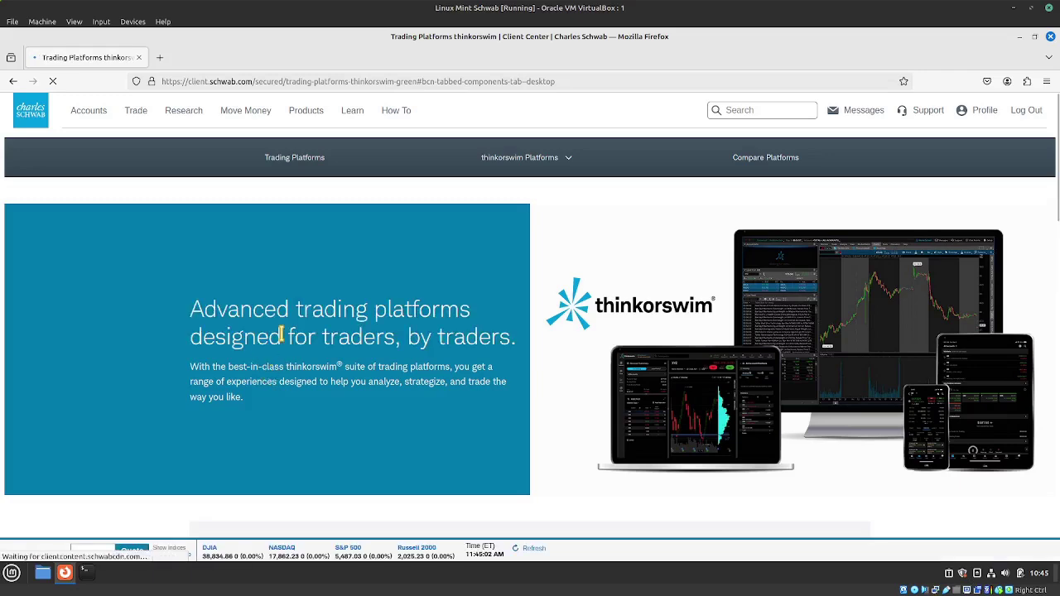
pyautogui.scroll(-5, 292, 383)
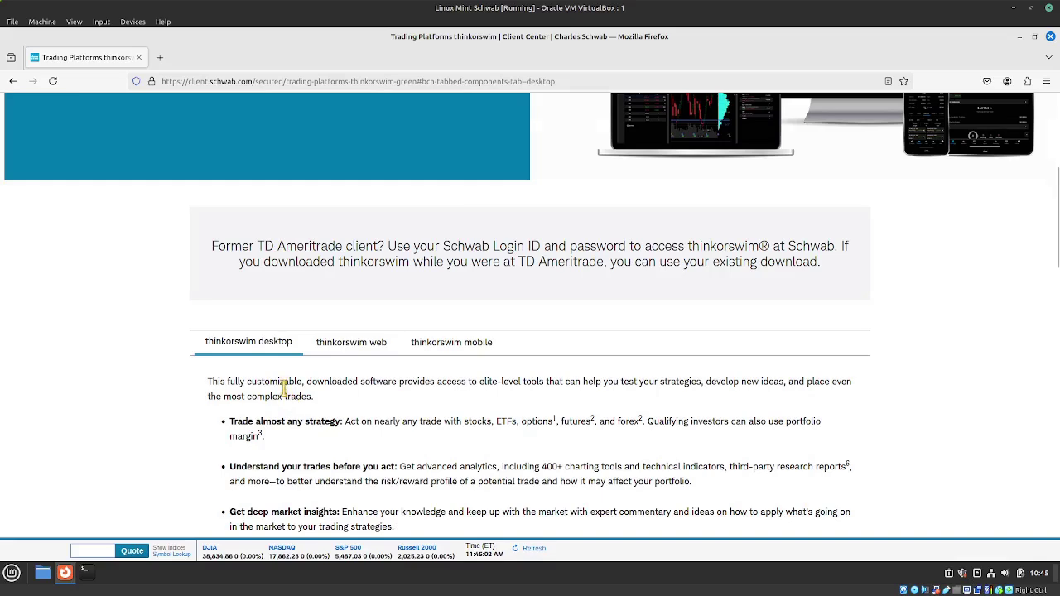
pyautogui.scroll(-3, 283, 389)
pyautogui.scroll(-3, 287, 399)
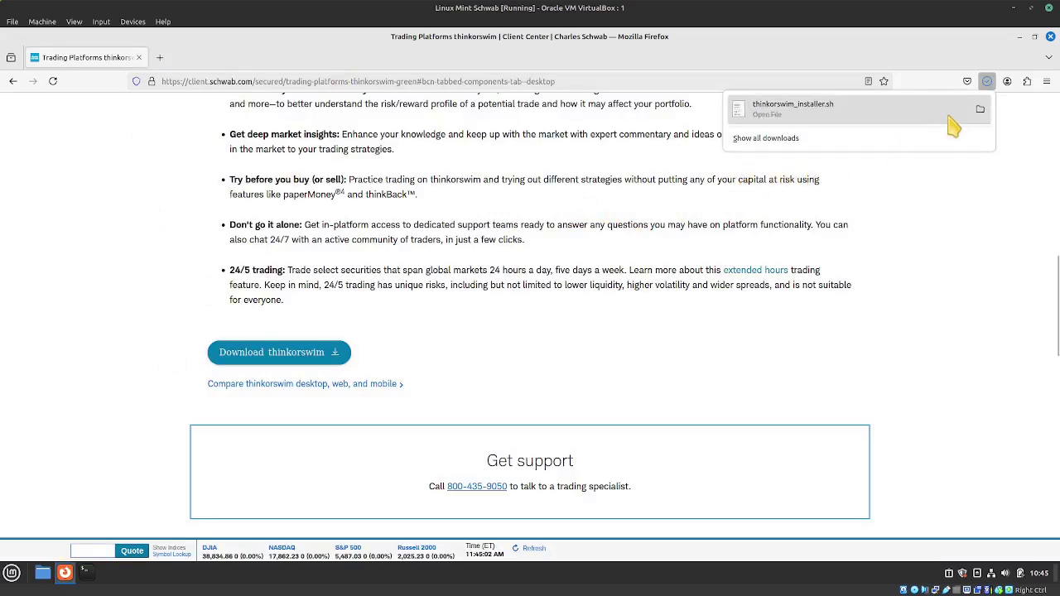
pyautogui.click(980, 111)
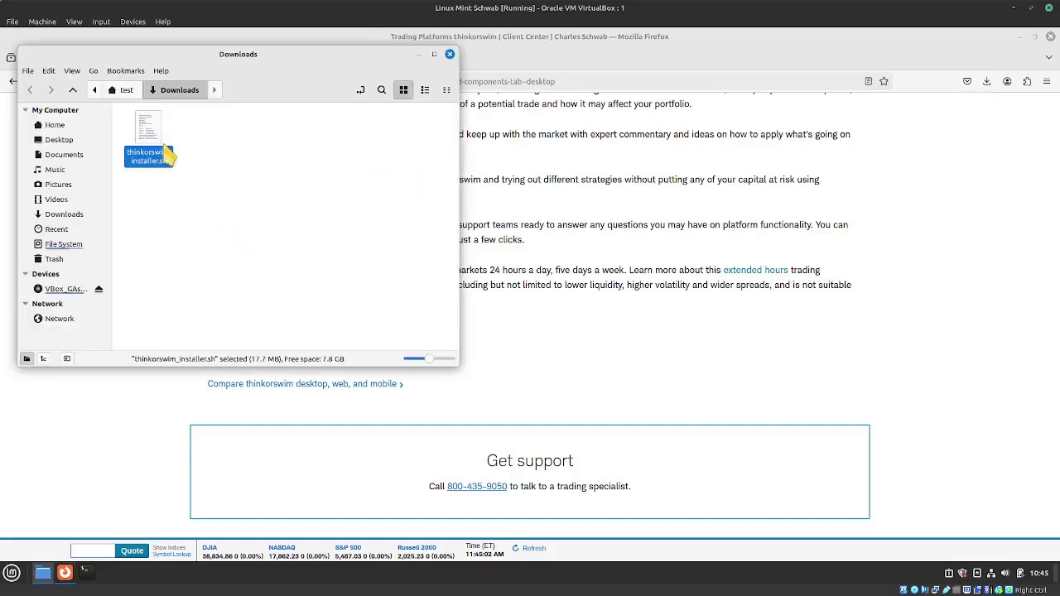
# Turn on 'Allow executing file as program' in thinkorswim_installer.sh's Properties Permissions
pyautogui.rightClick(154, 144)
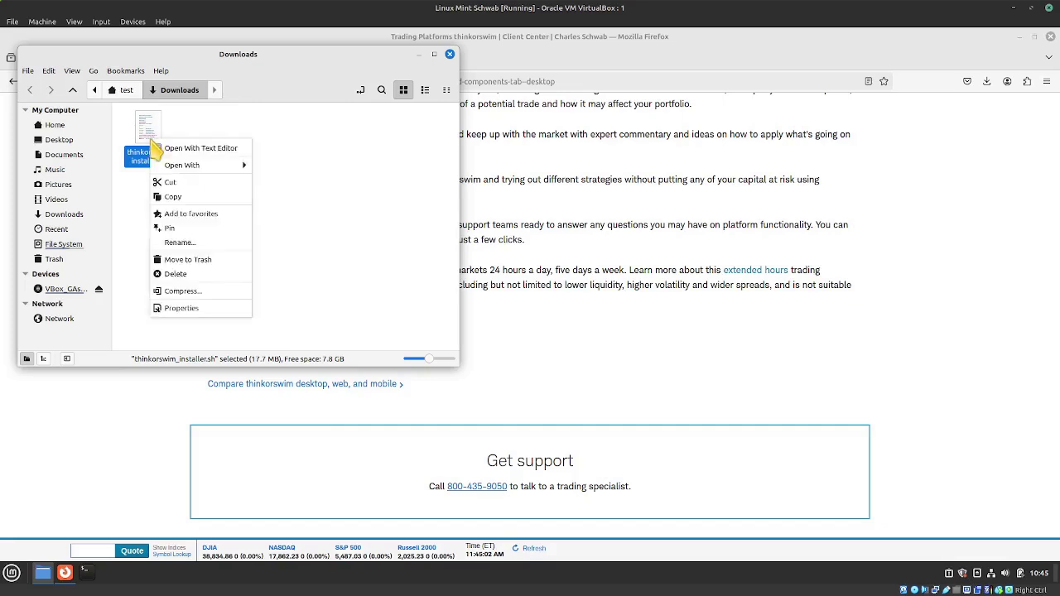
pyautogui.click(282, 202)
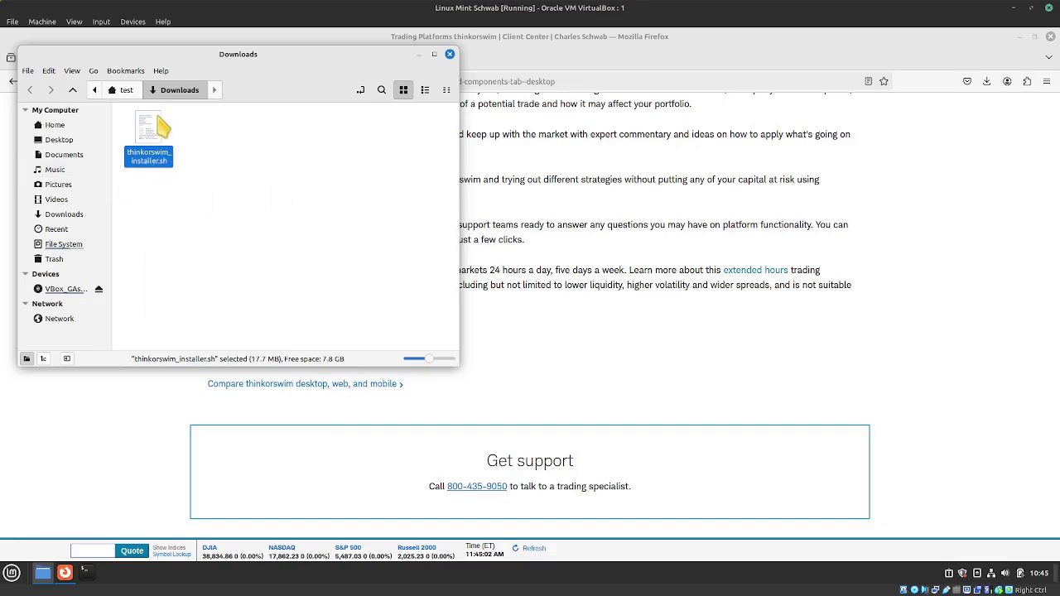
pyautogui.rightClick(157, 119)
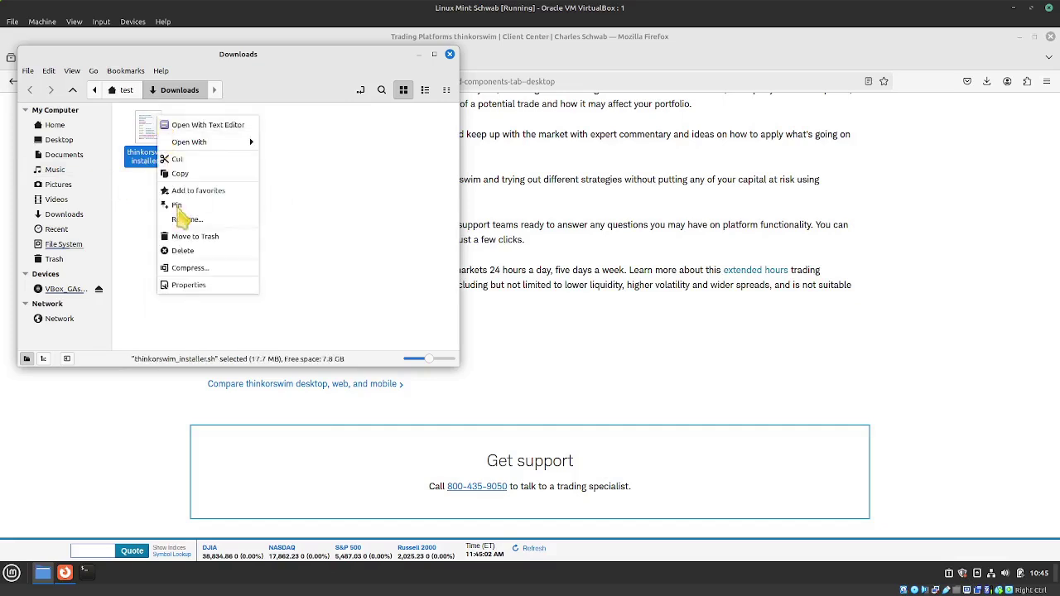
pyautogui.click(199, 287)
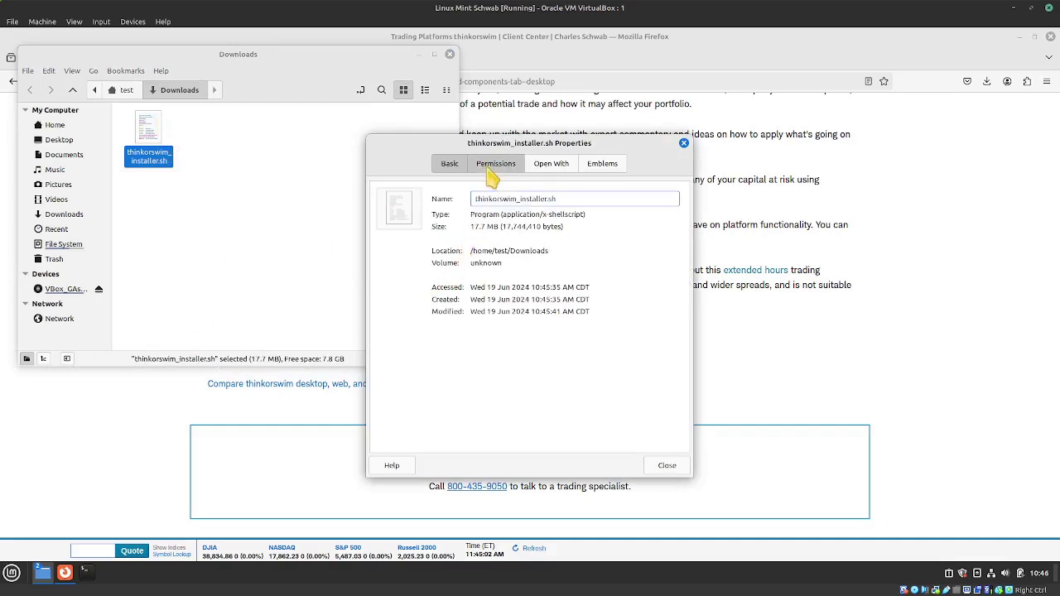
pyautogui.click(494, 164)
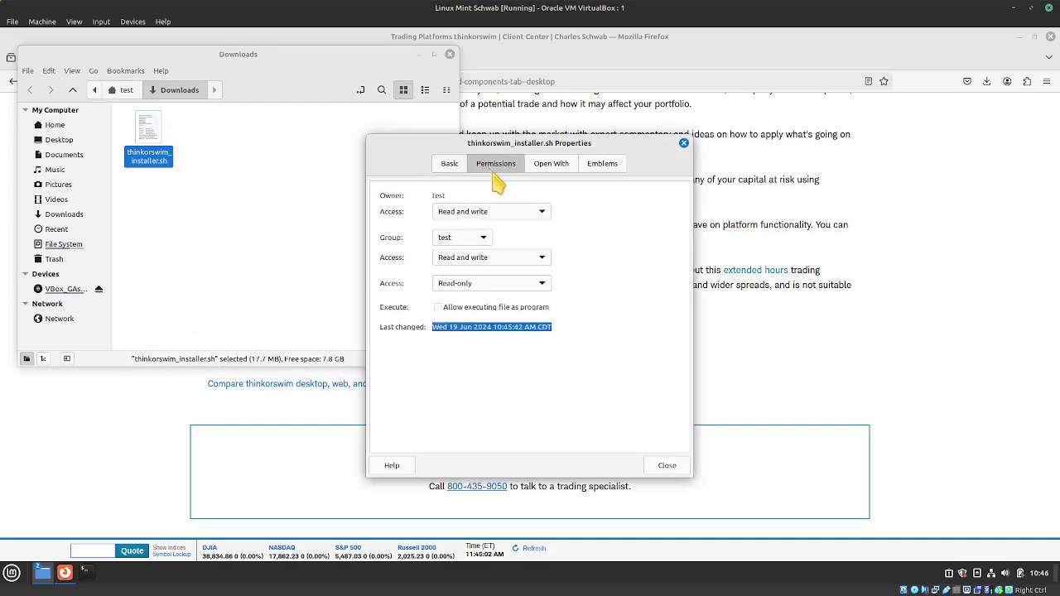
pyautogui.click(444, 307)
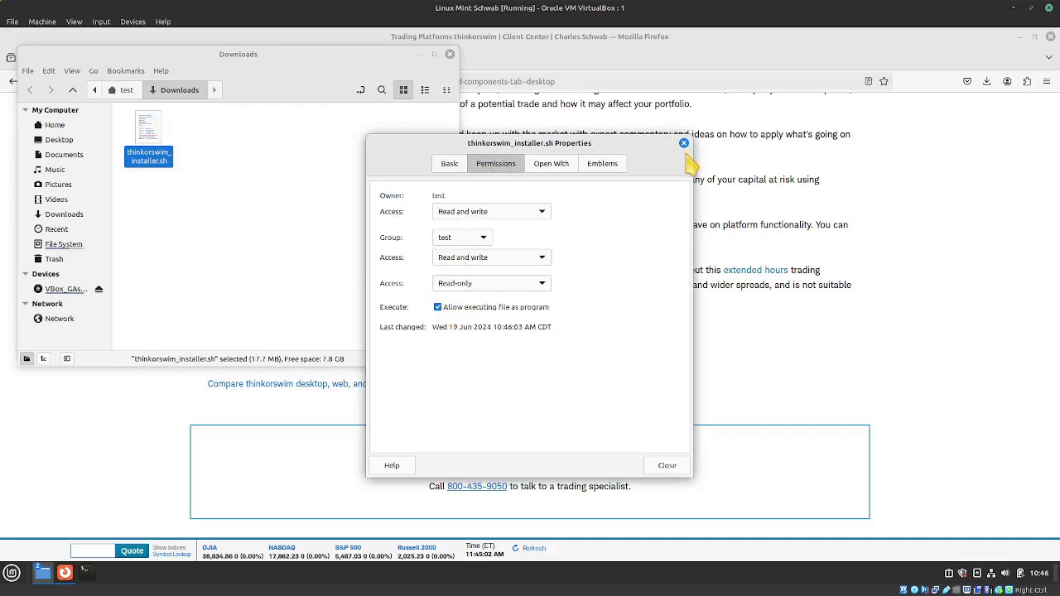
pyautogui.click(669, 467)
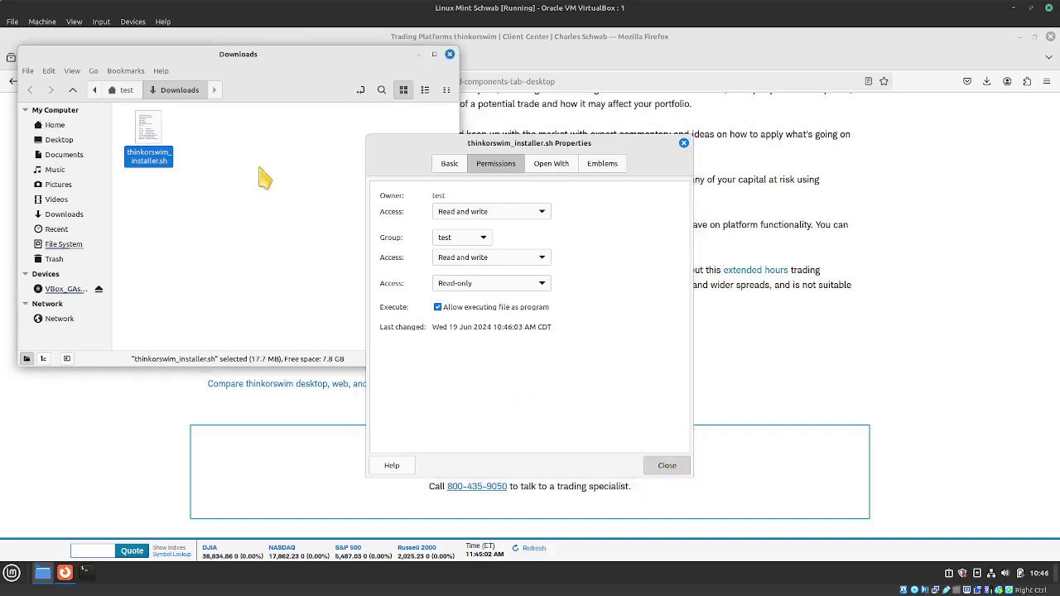
# Run thinkorswim_installer.sh and arrange the windows so its Language Selection prompt is visible
pyautogui.rightClick(154, 136)
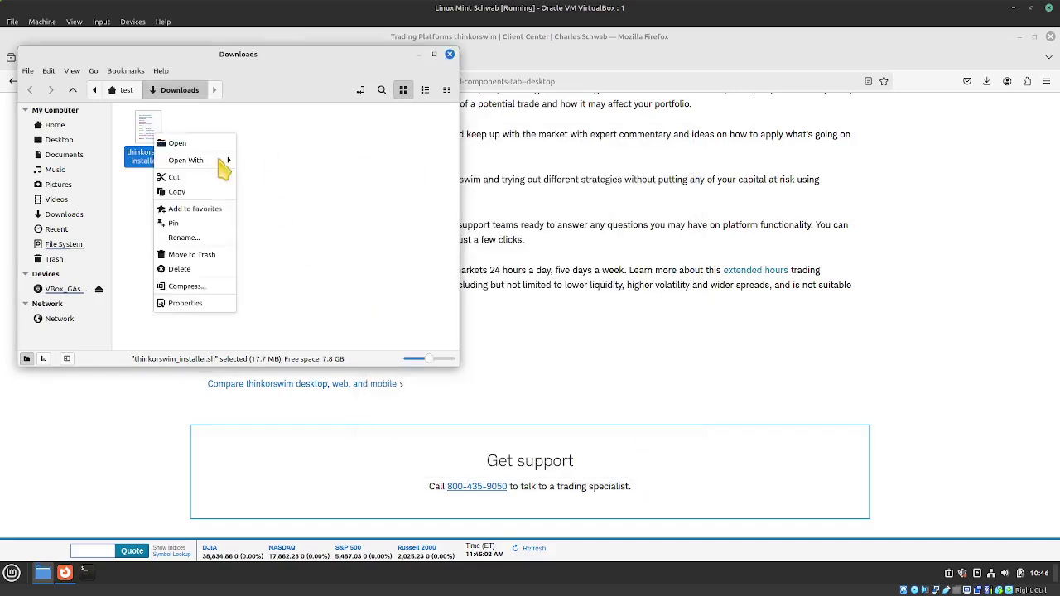
pyautogui.press('Escape')
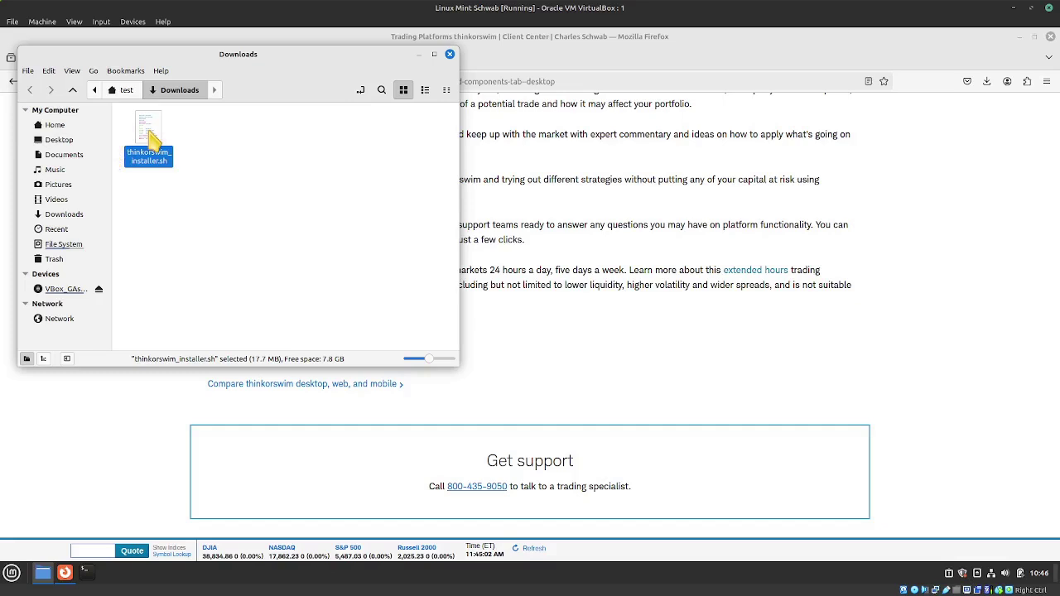
pyautogui.doubleClick(152, 138)
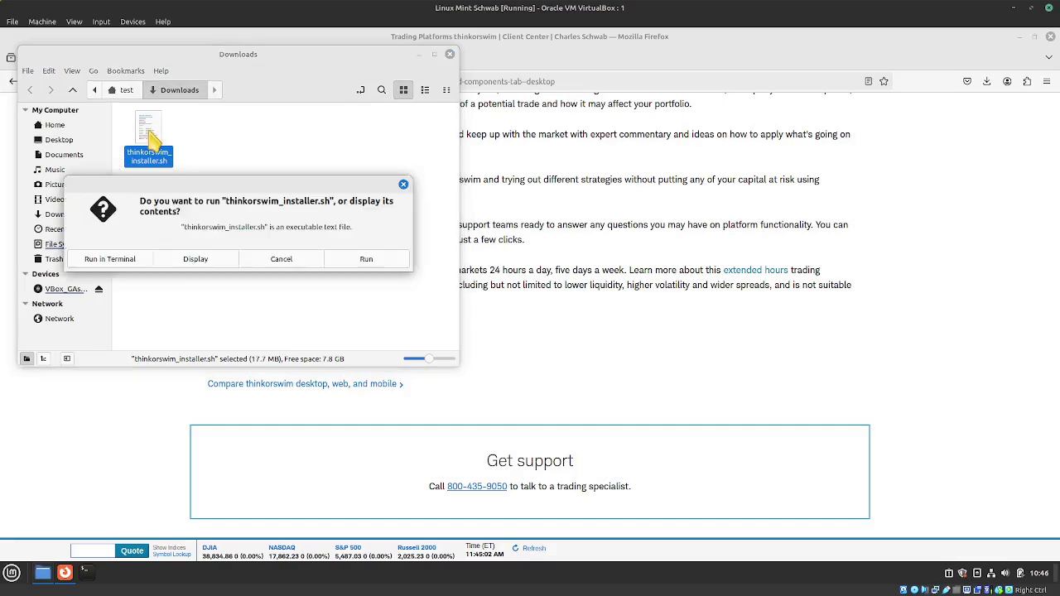
pyautogui.click(367, 259)
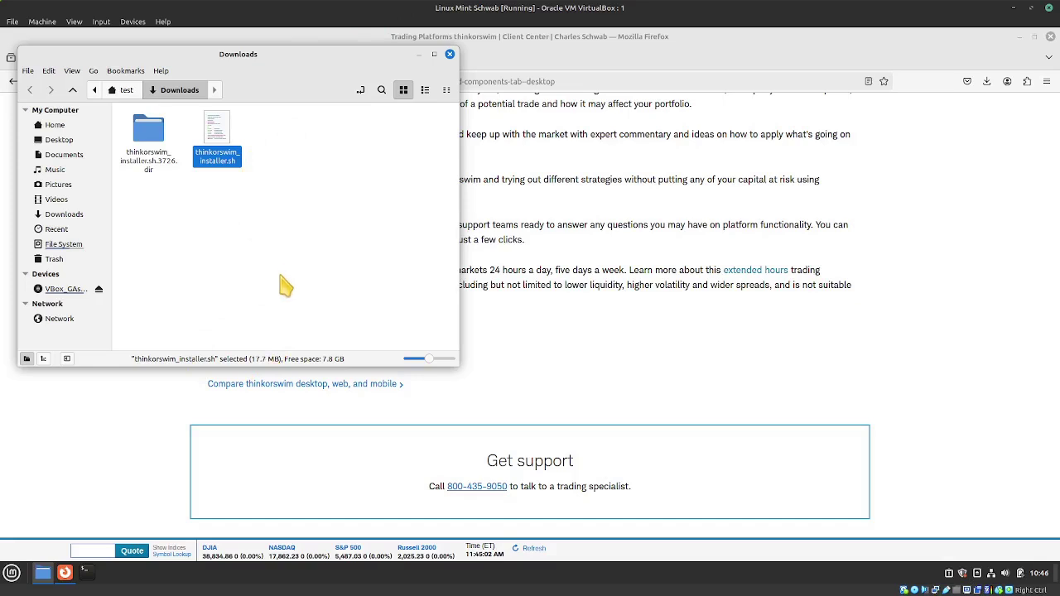
pyautogui.click(1020, 37)
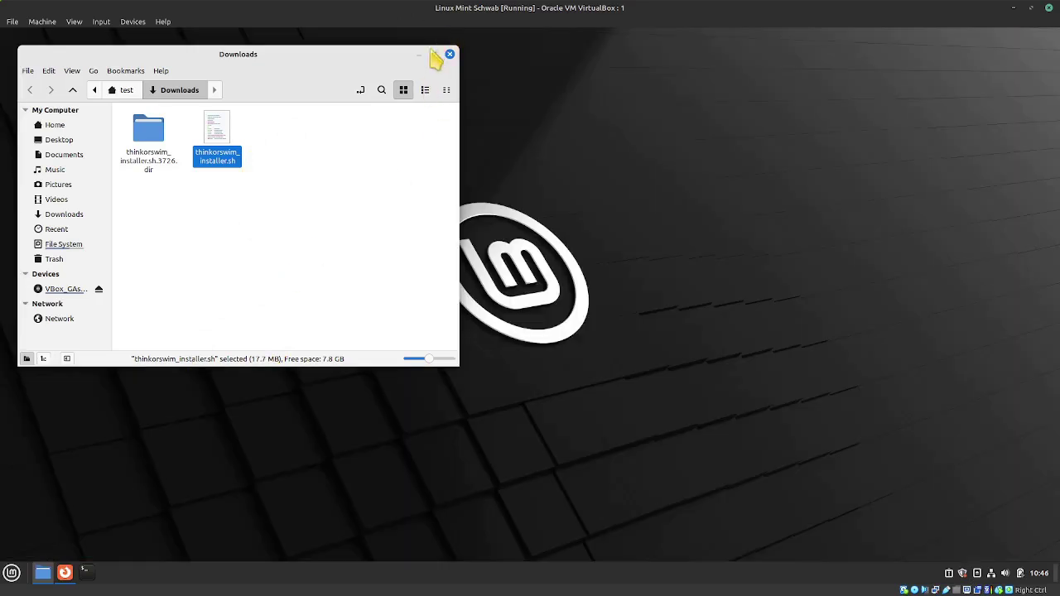
pyautogui.moveTo(369, 63)
pyautogui.mouseDown()
pyautogui.moveTo(518, 79)
pyautogui.moveTo(340, 73)
pyautogui.mouseUp()
pyautogui.moveTo(561, 273); pyautogui.dragTo(594, 201)
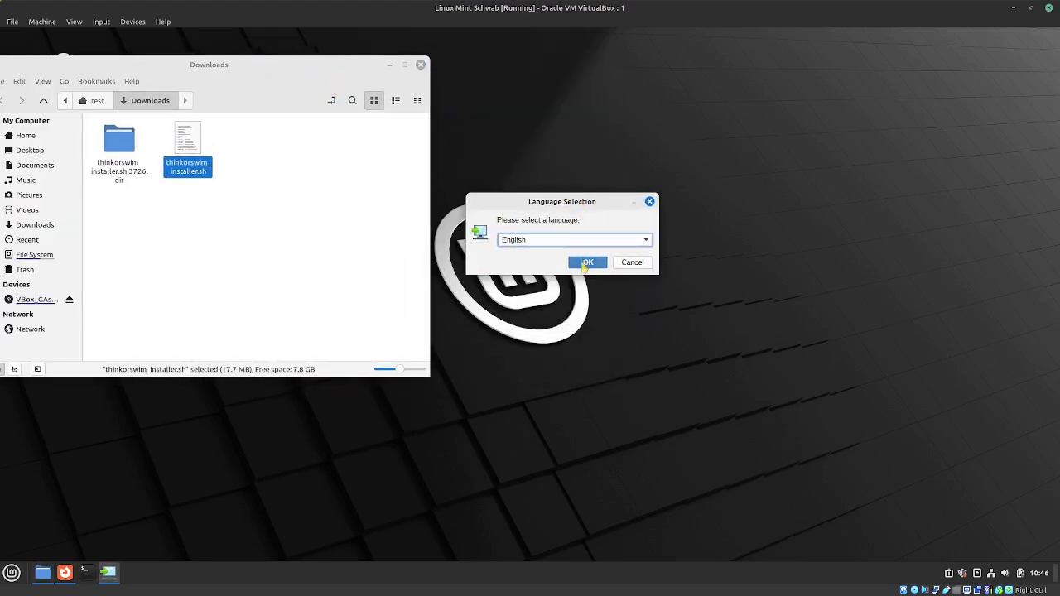
# Choose English, keep Schwab as the account provider, and accept the license agreement
pyautogui.click(586, 263)
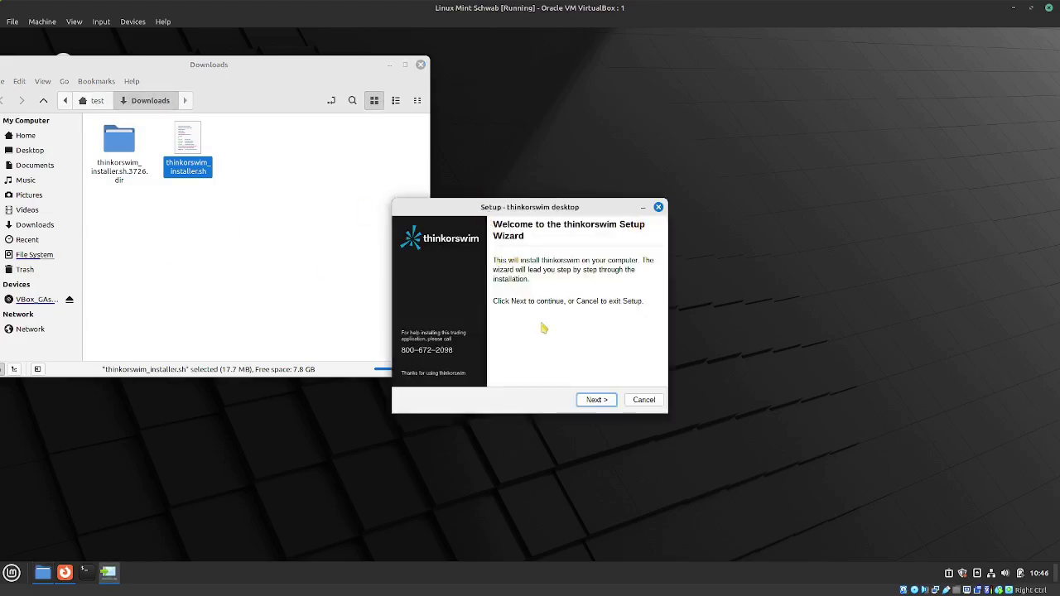
pyautogui.click(597, 402)
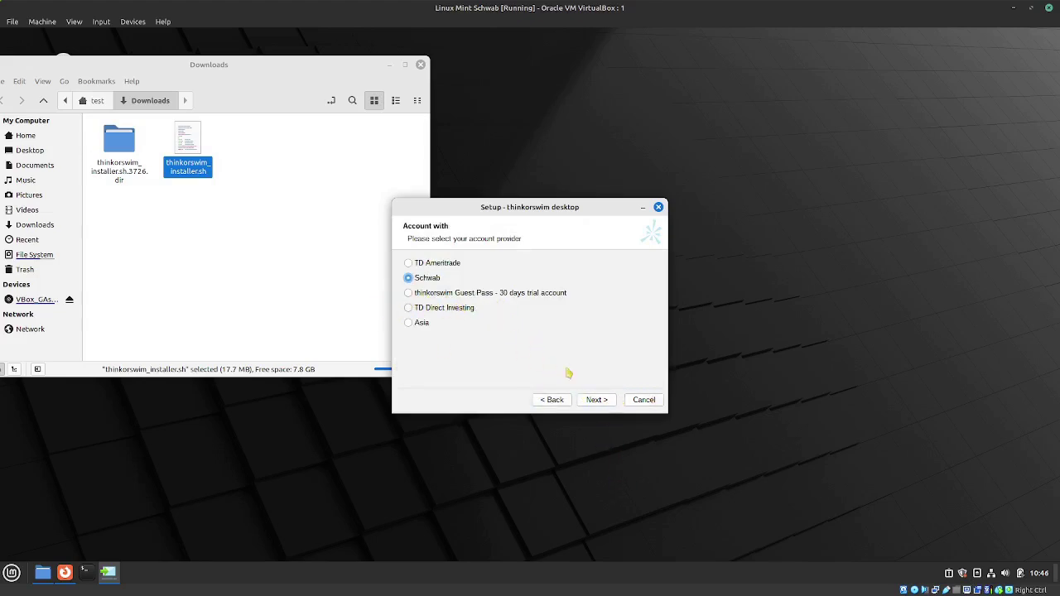
pyautogui.click(607, 403)
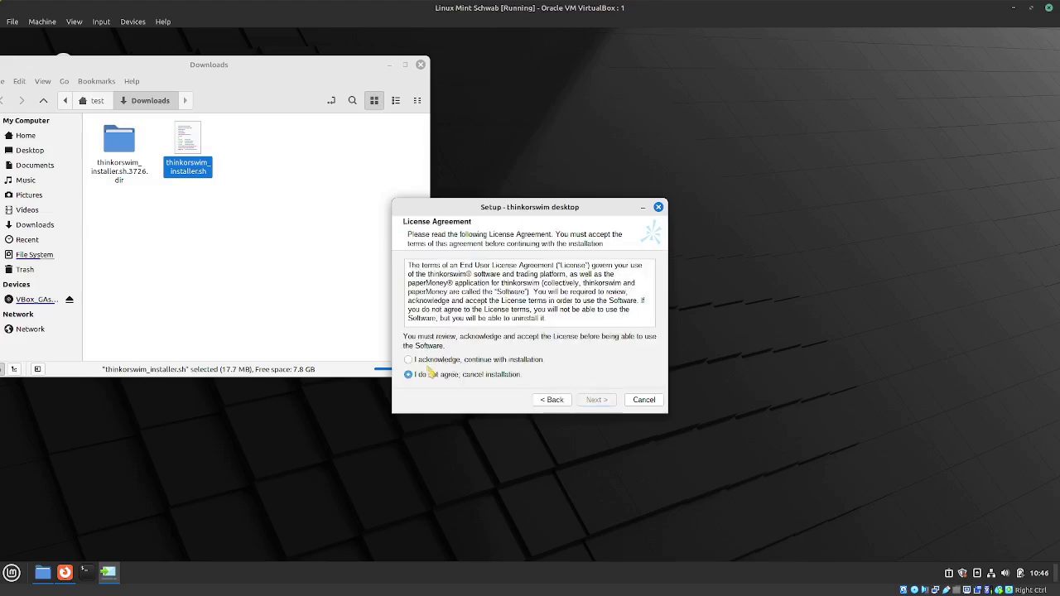
pyautogui.click(426, 361)
pyautogui.click(598, 403)
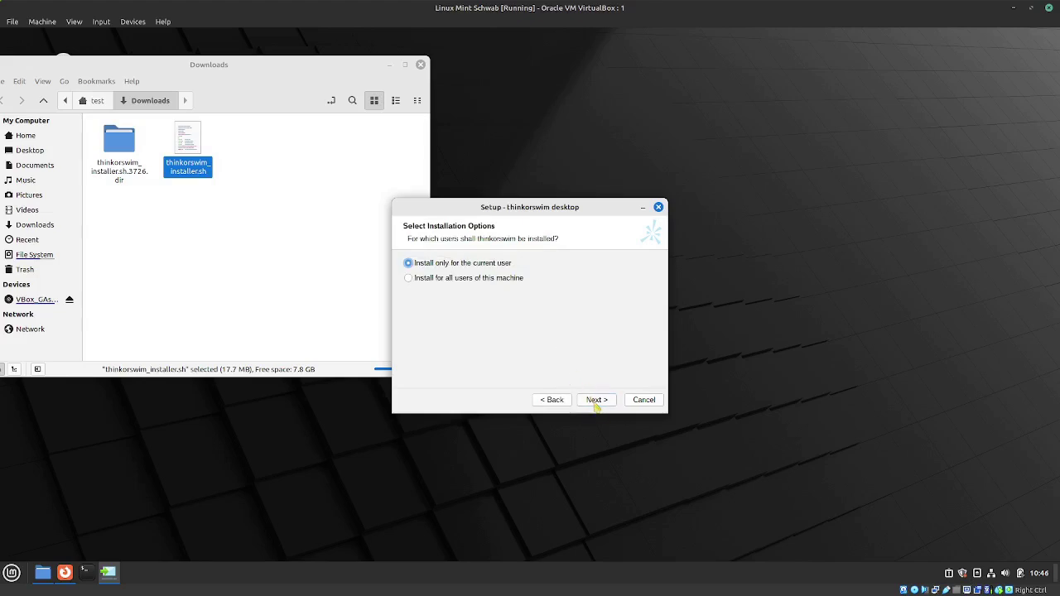
# Install for the current user into /home/test/thinkorswim with a desktop icon, then finish
pyautogui.click(596, 401)
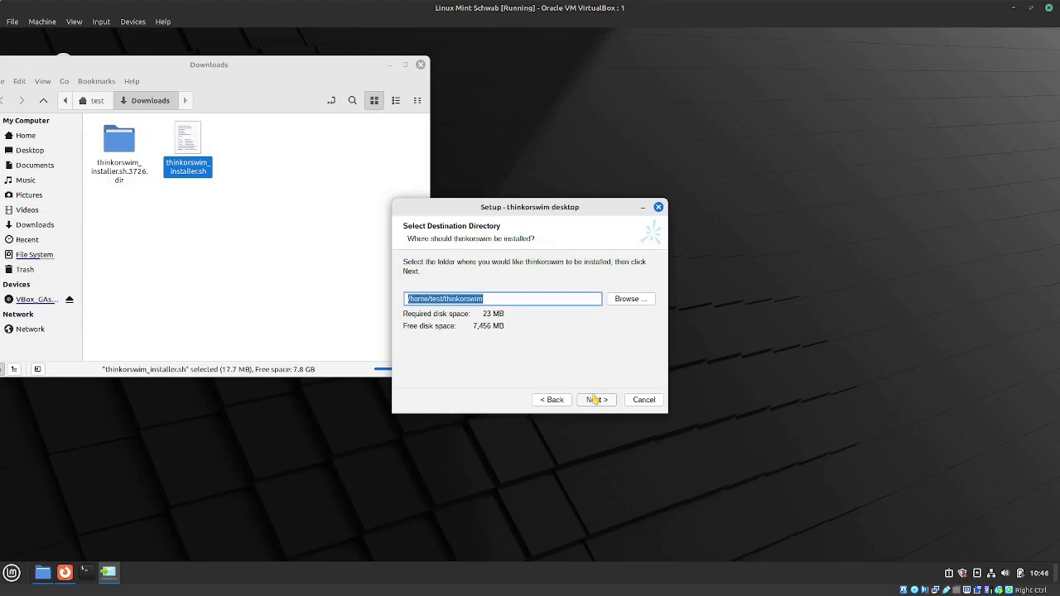
pyautogui.click(594, 403)
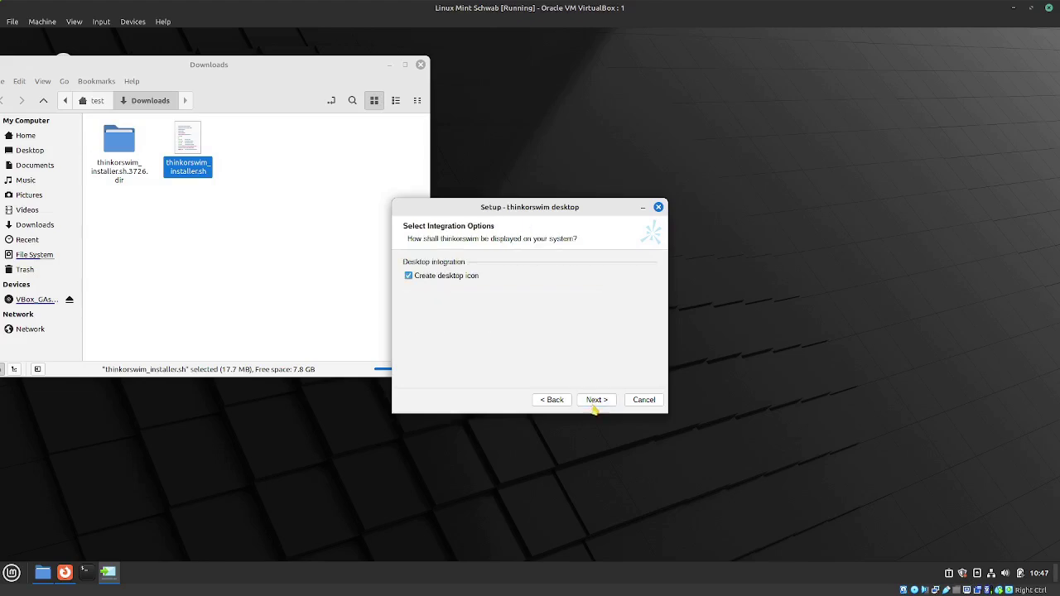
pyautogui.click(594, 403)
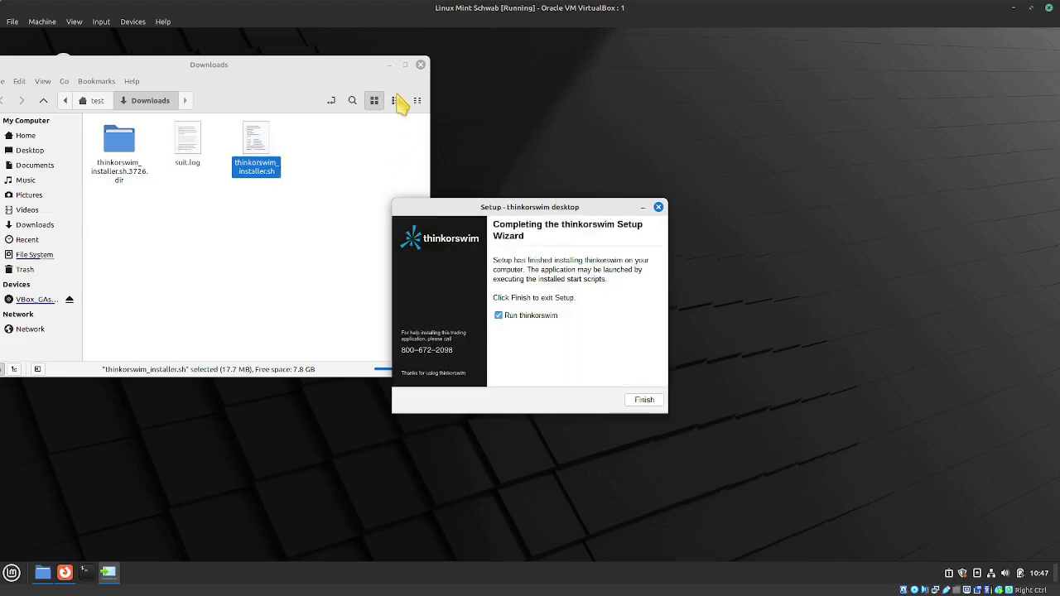
pyautogui.click(645, 399)
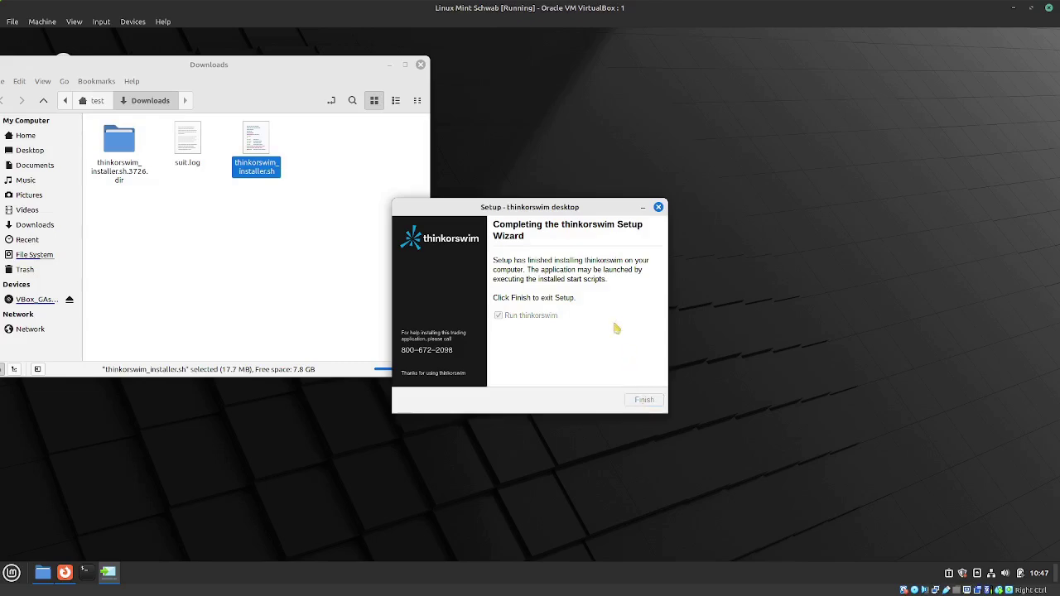
# Close the Downloads window and launch thinkorswim from its new desktop icon
pyautogui.click(421, 65)
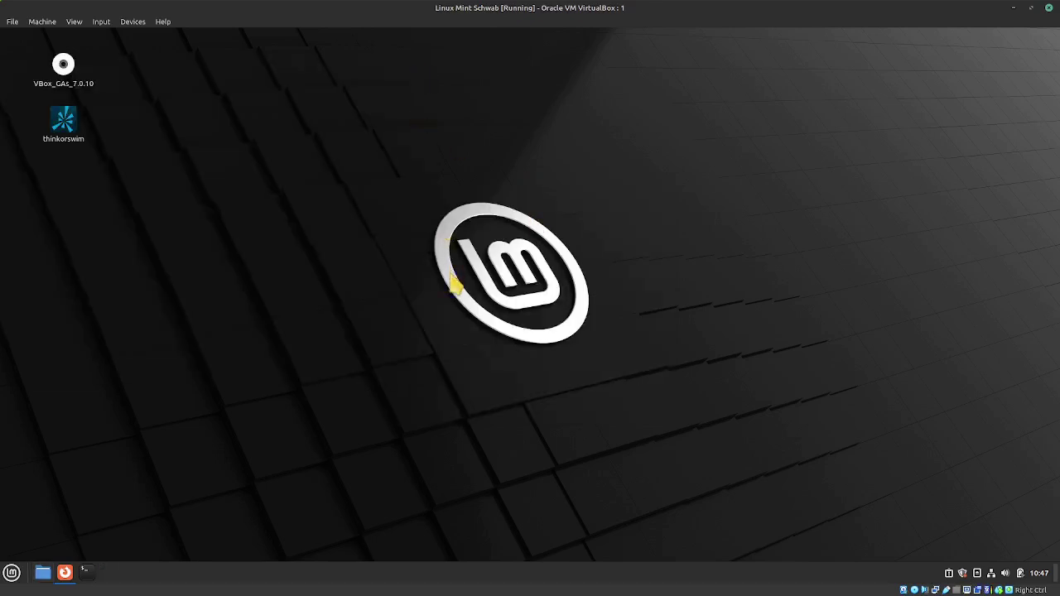
pyautogui.doubleClick(66, 137)
pyautogui.write('s')
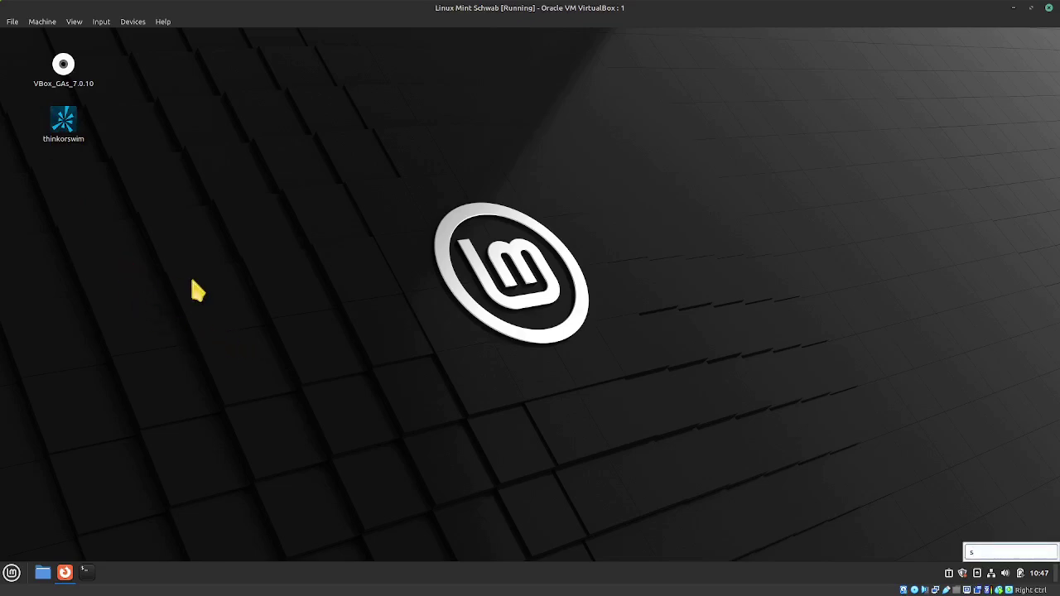
# Relaunch thinkorswim from the desktop icon and close the duplicate launcher window
pyautogui.doubleClick(60, 136)
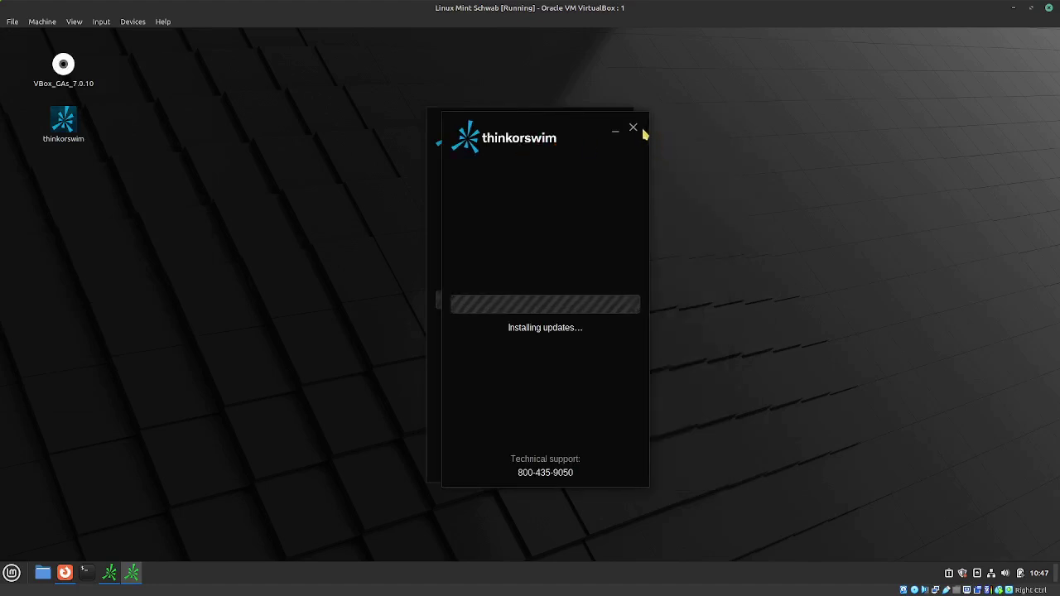
pyautogui.click(634, 128)
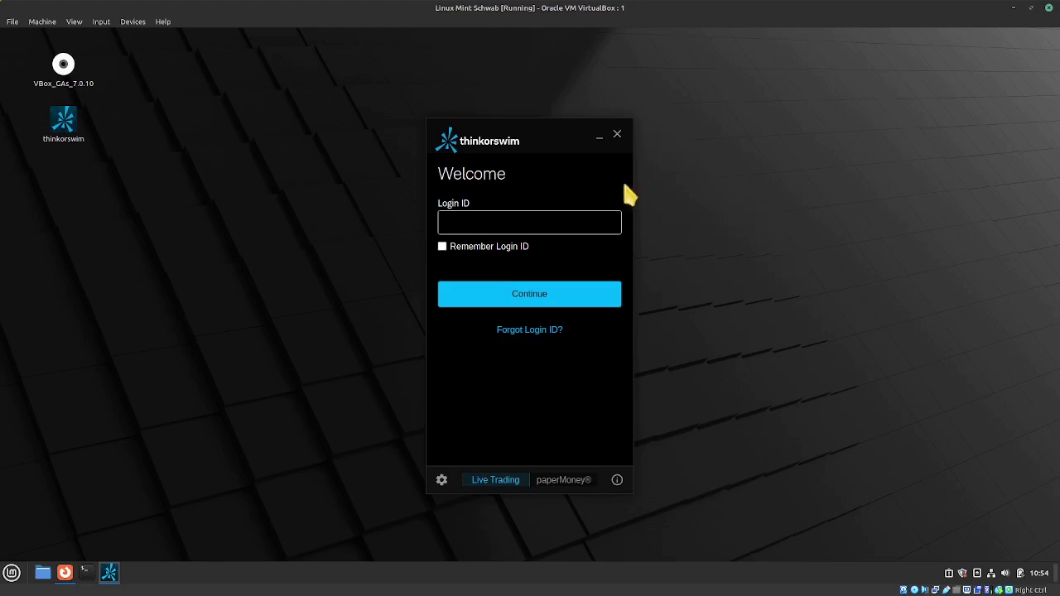
# Unlock the system login keyring prompted from the Login ID field, returning to thinkorswim's Welcome screen
pyautogui.click(462, 220)
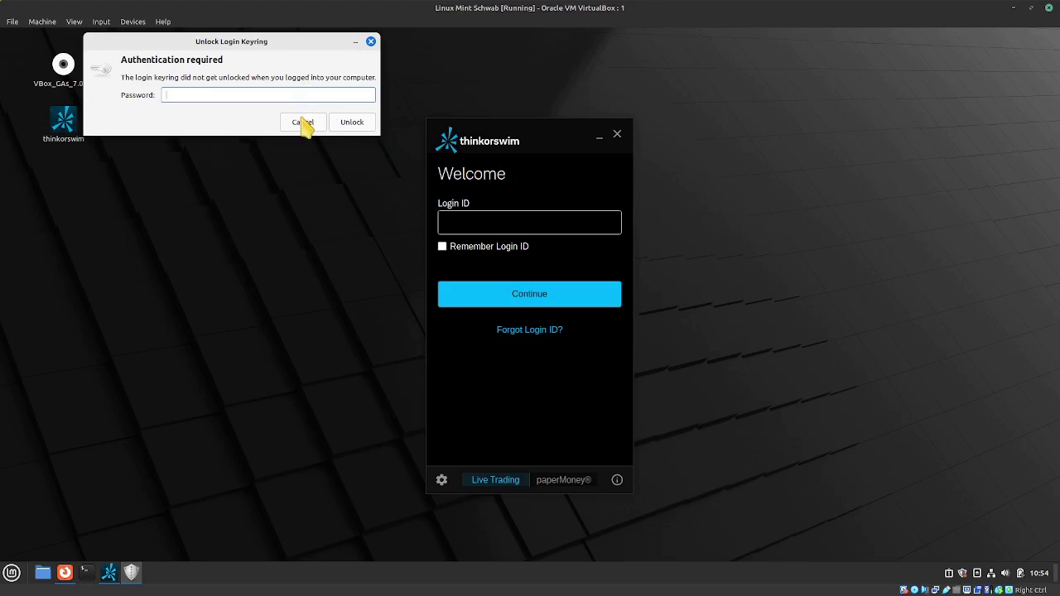
pyautogui.click(354, 128)
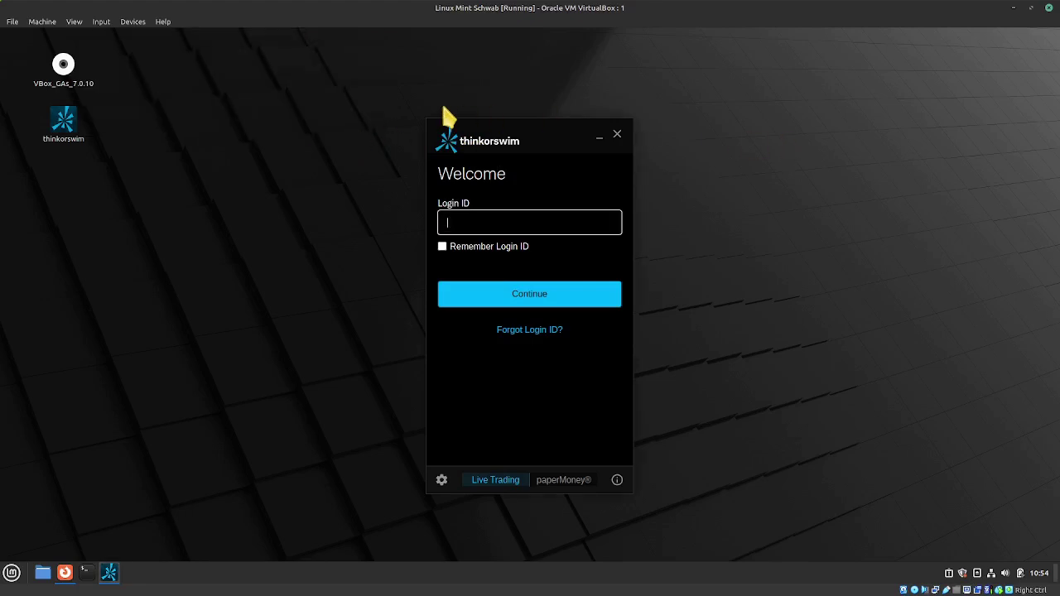